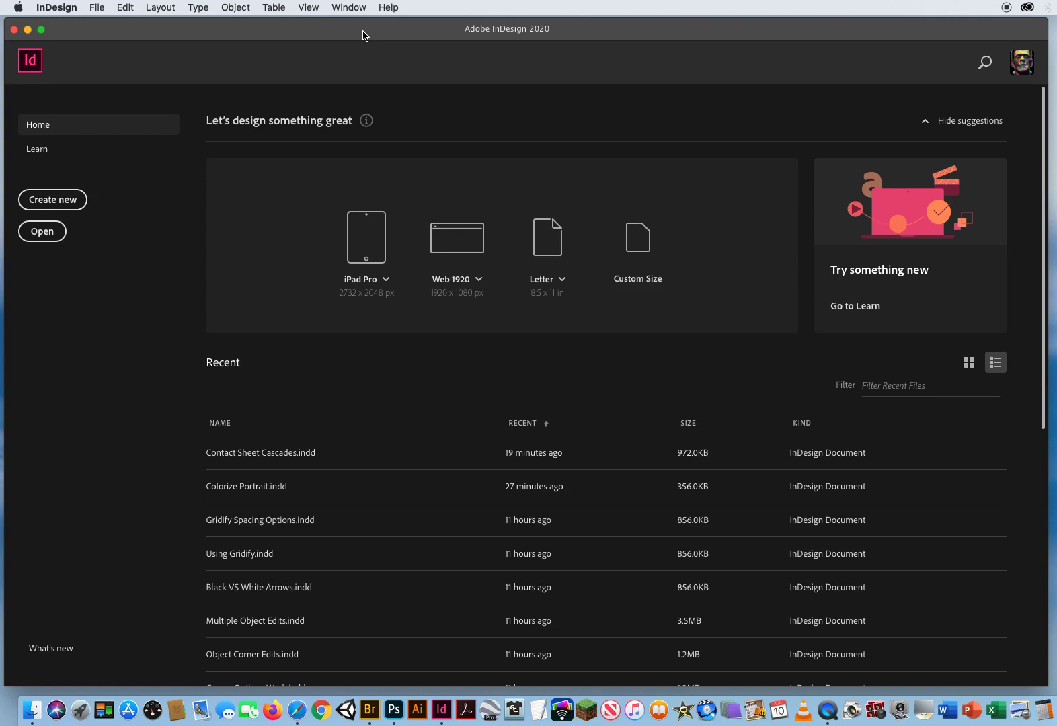
- Create a new Tabloid print document, 11 x 17 in, with all margins set to 0.125 in
left_click(97, 8)
mouse_move(170, 26)
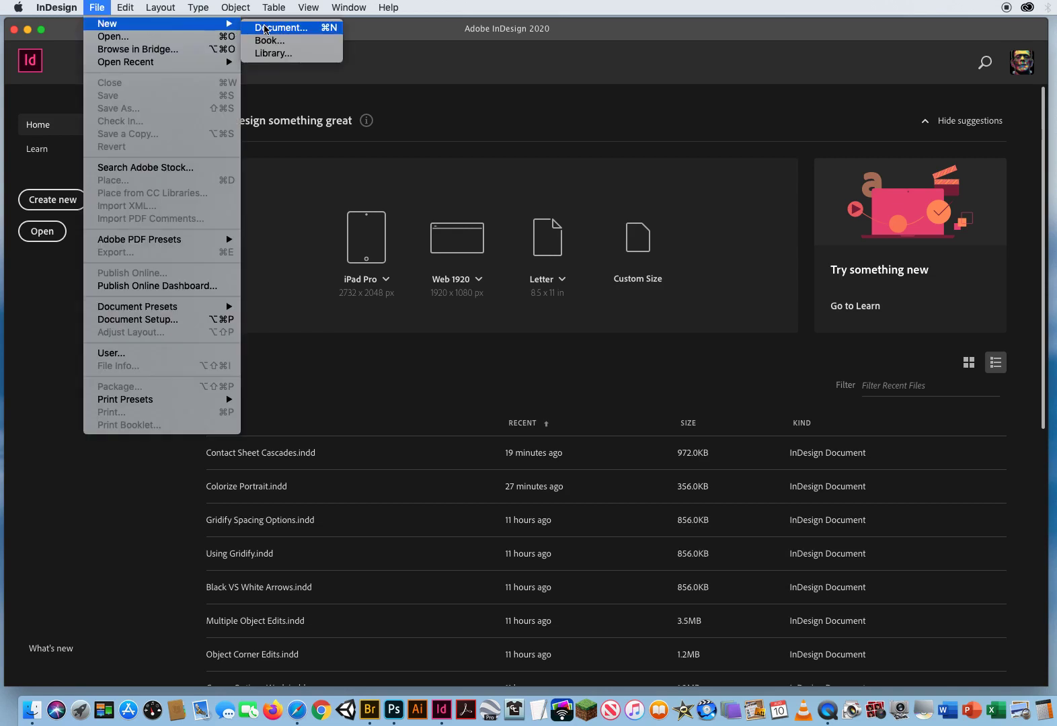
left_click(302, 27)
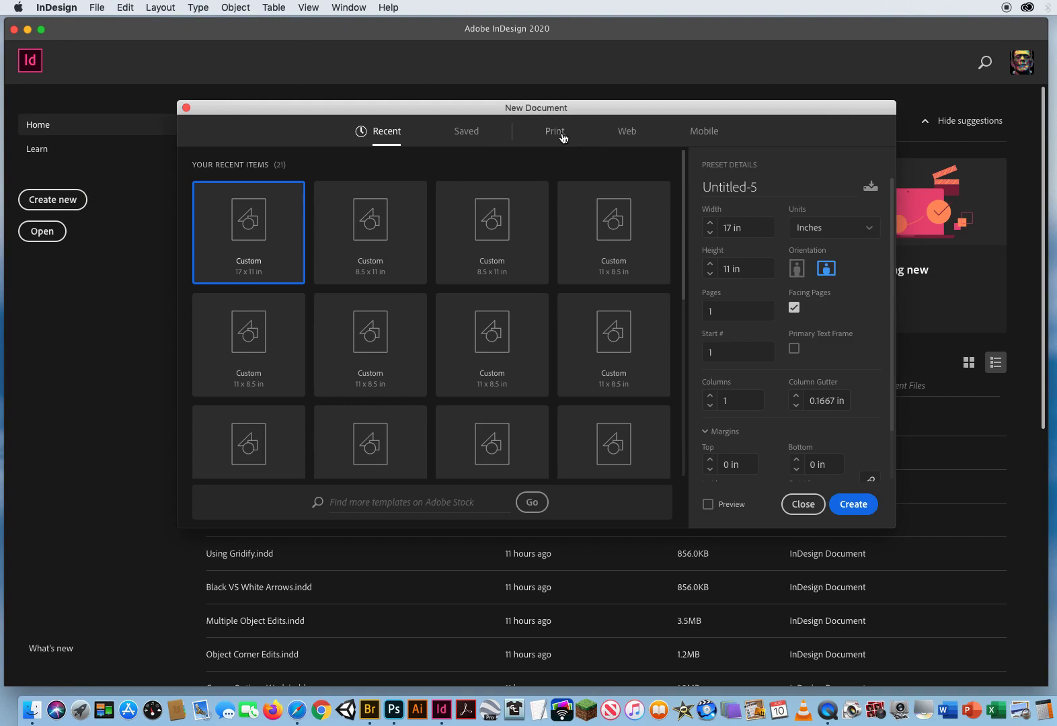
left_click(558, 134)
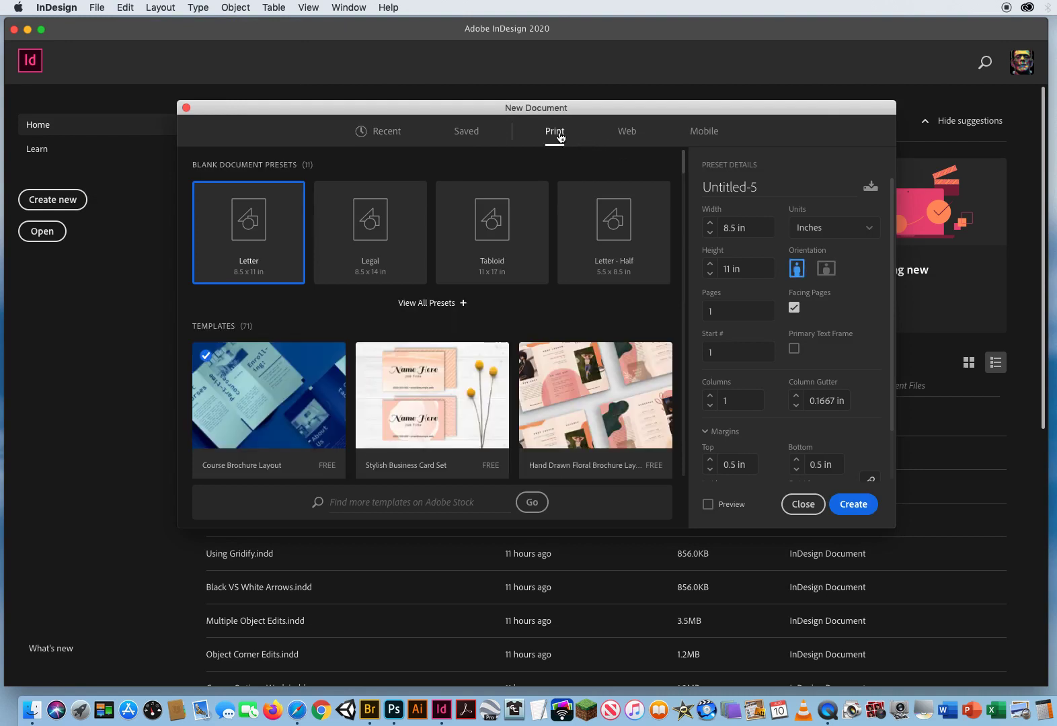
left_click(499, 237)
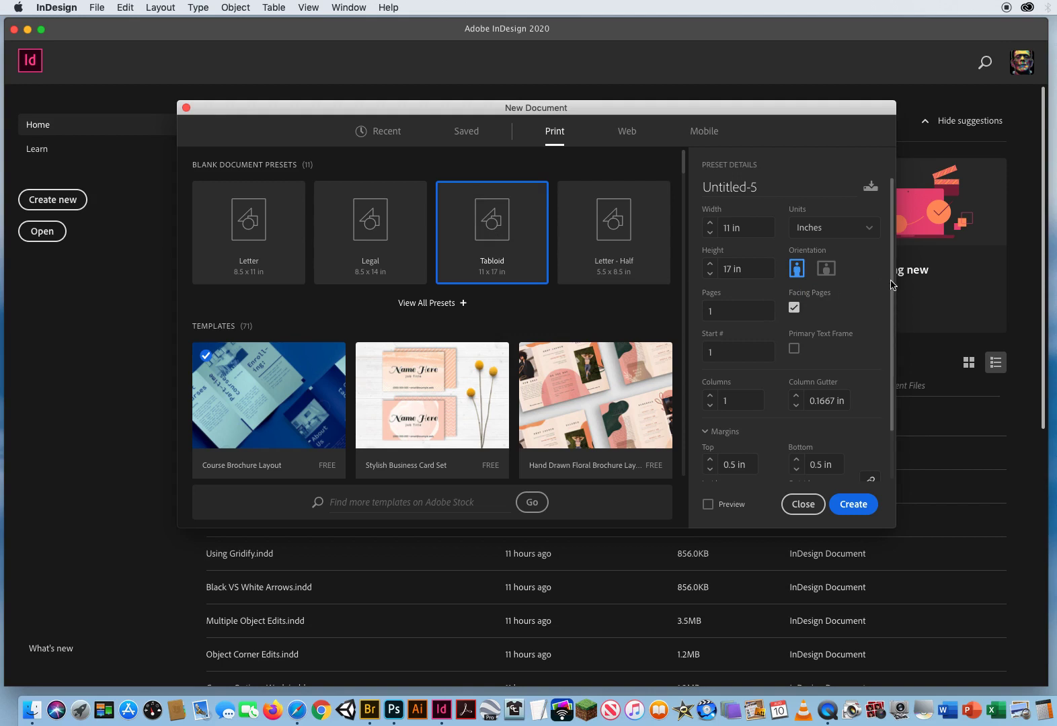
left_click_drag(892, 283, 899, 402)
left_click(709, 413)
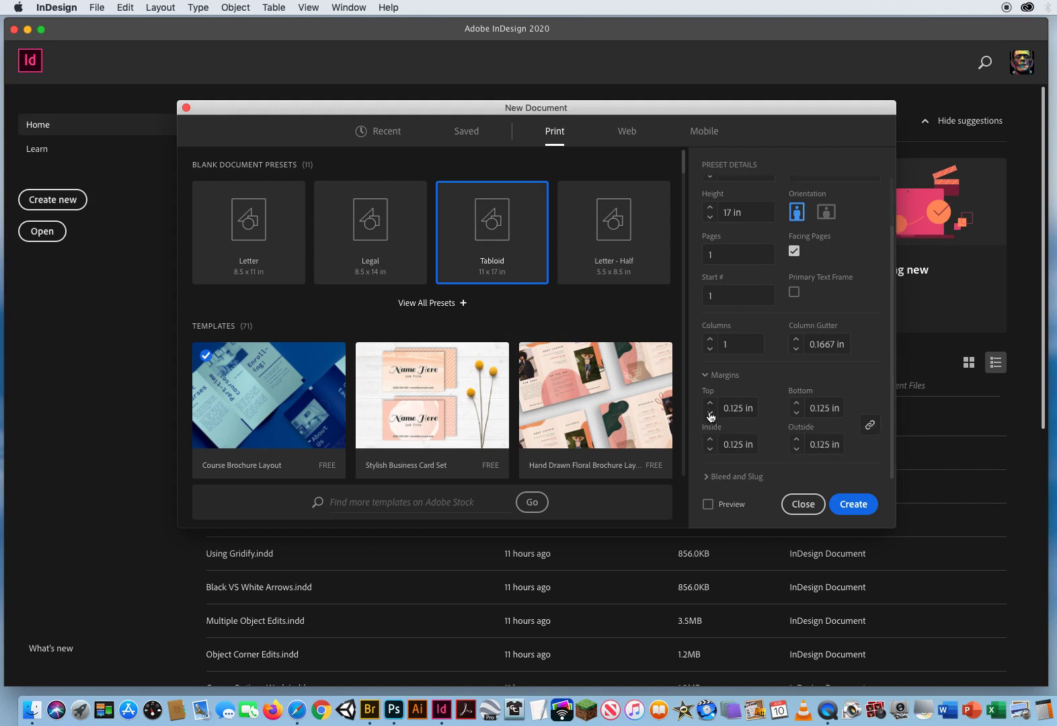
left_click(709, 413)
left_click(854, 505)
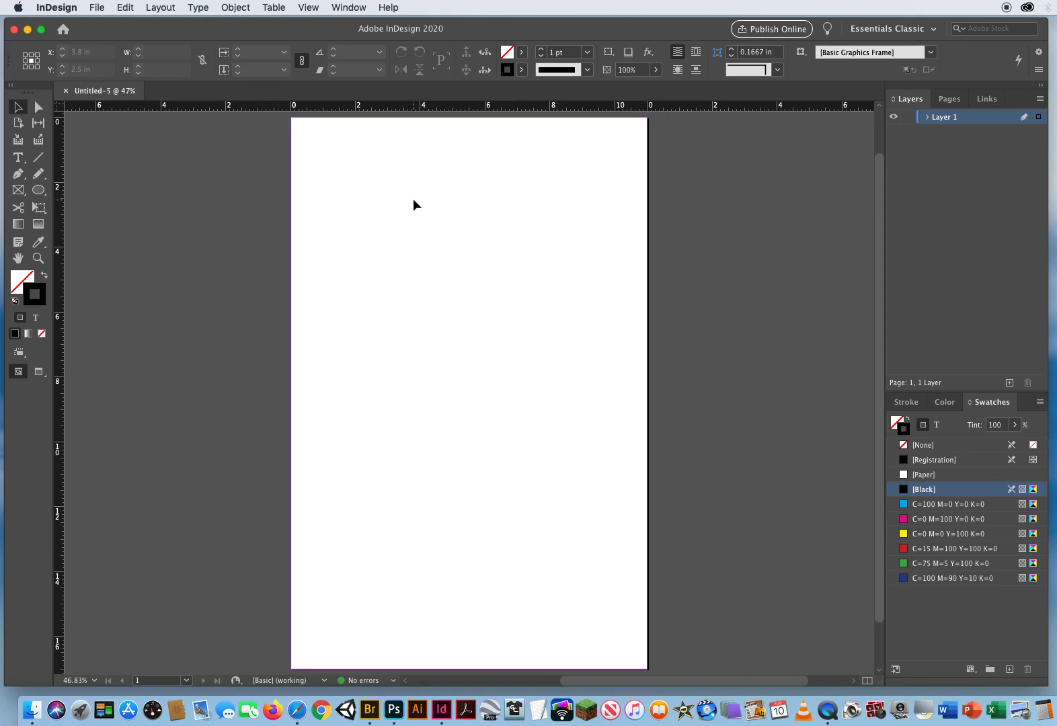
- Load all three JPG images from the 14 Corner Effects Widget folder for placing
key("super+d")
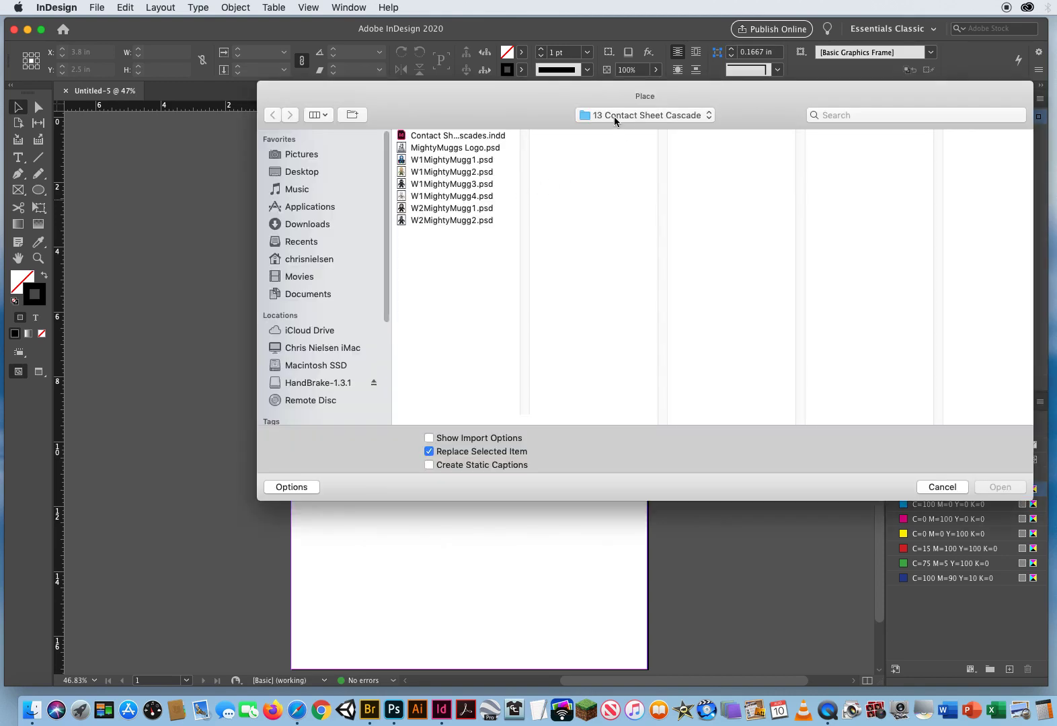
left_click(623, 114)
left_click(623, 129)
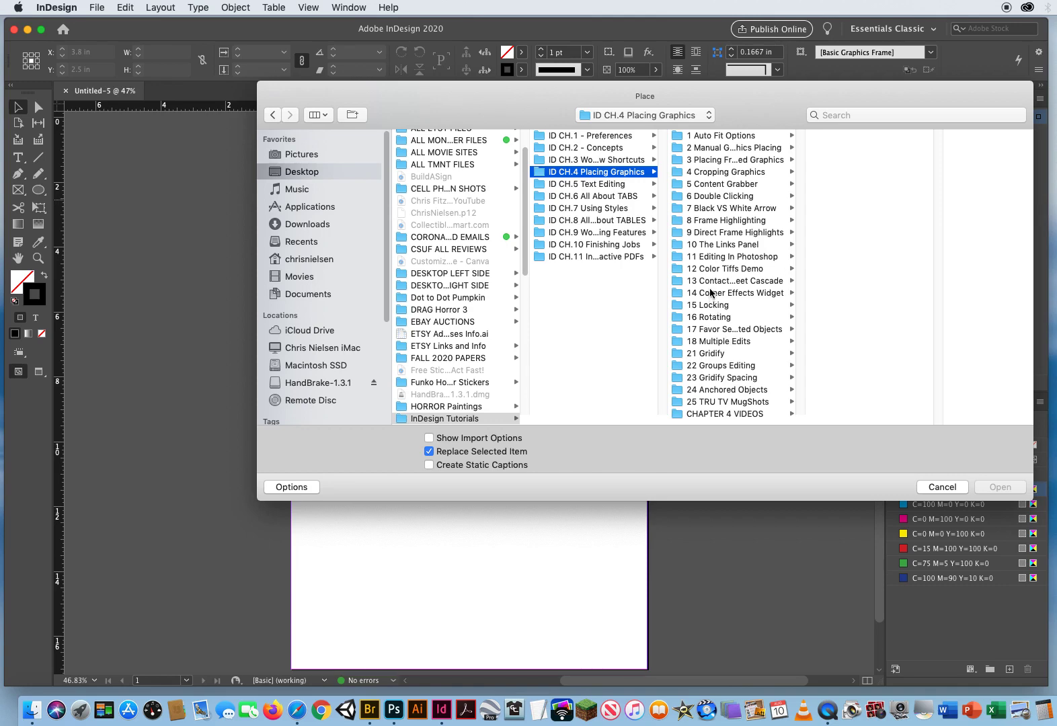
left_click(711, 294)
left_click_drag(757, 108, 621, 98)
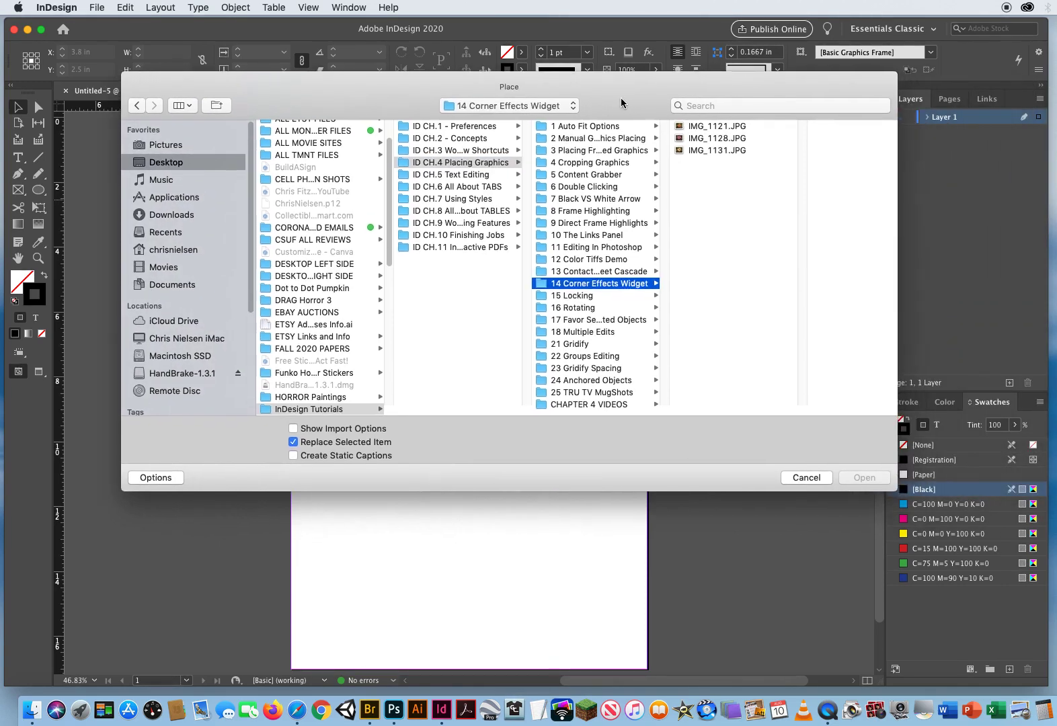
left_click(762, 127)
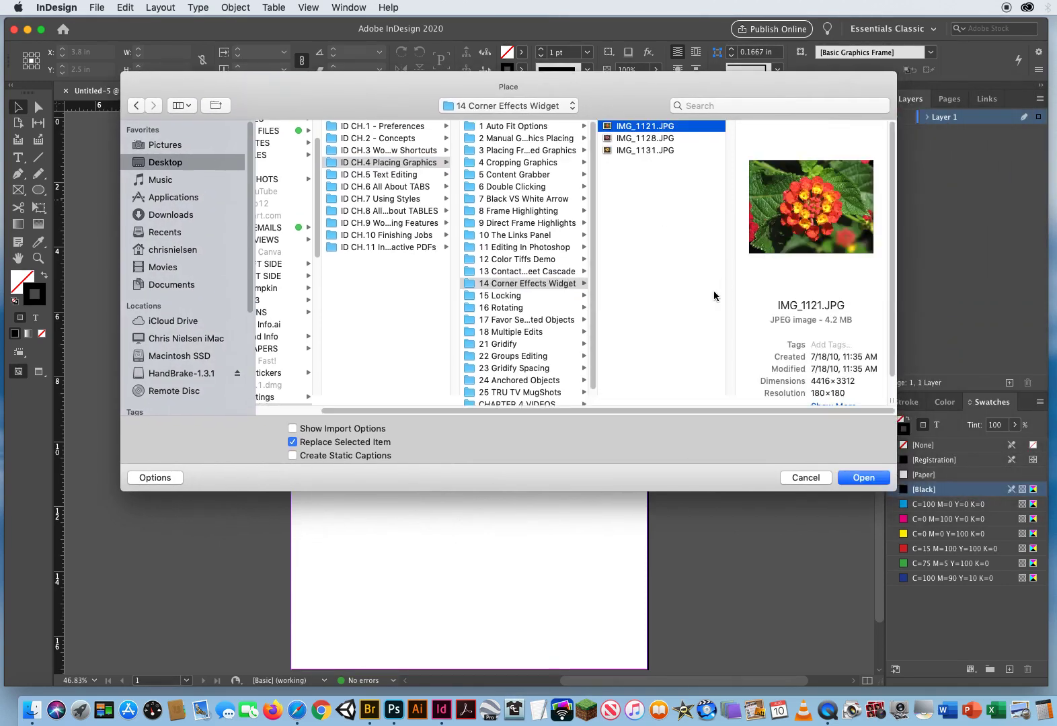
left_click(693, 141)
left_click(699, 150)
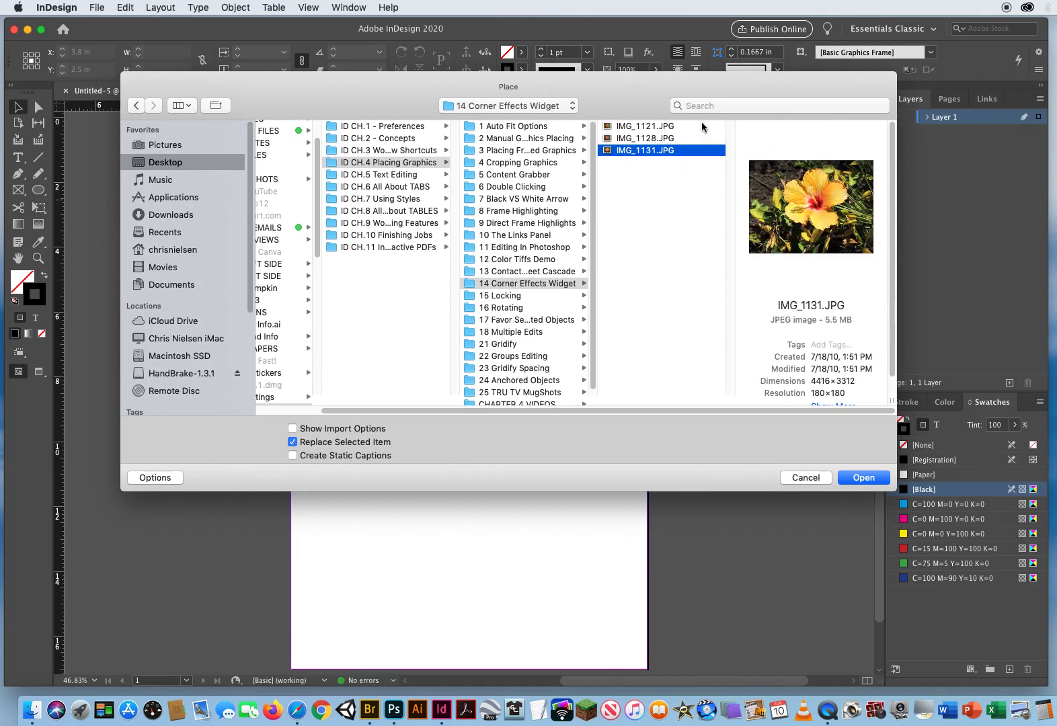
key("super+a")
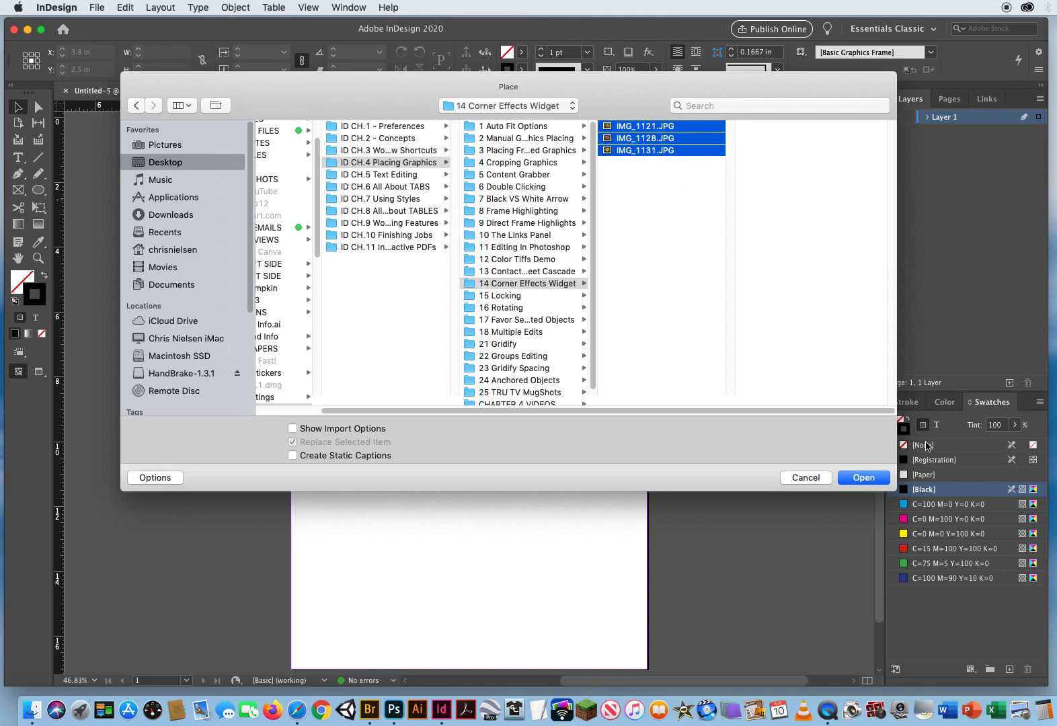
left_click(856, 479)
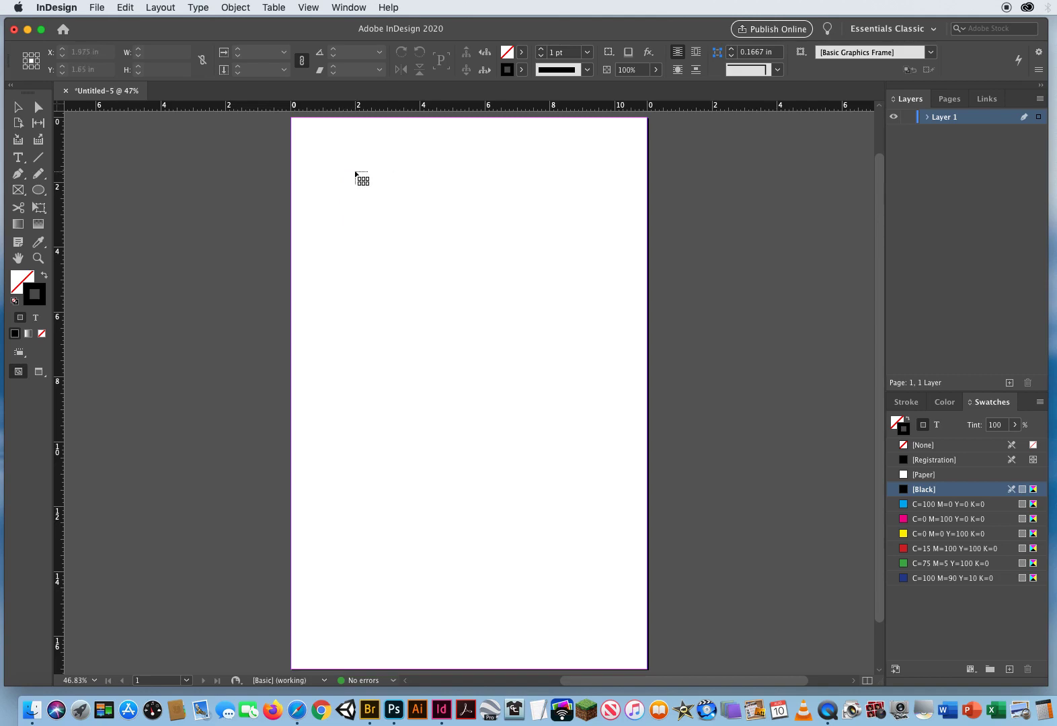
- Place the images as a one-column, three-row grid of frames about 7.8 x 12.2 in
left_click_drag(342, 164, 582, 451)
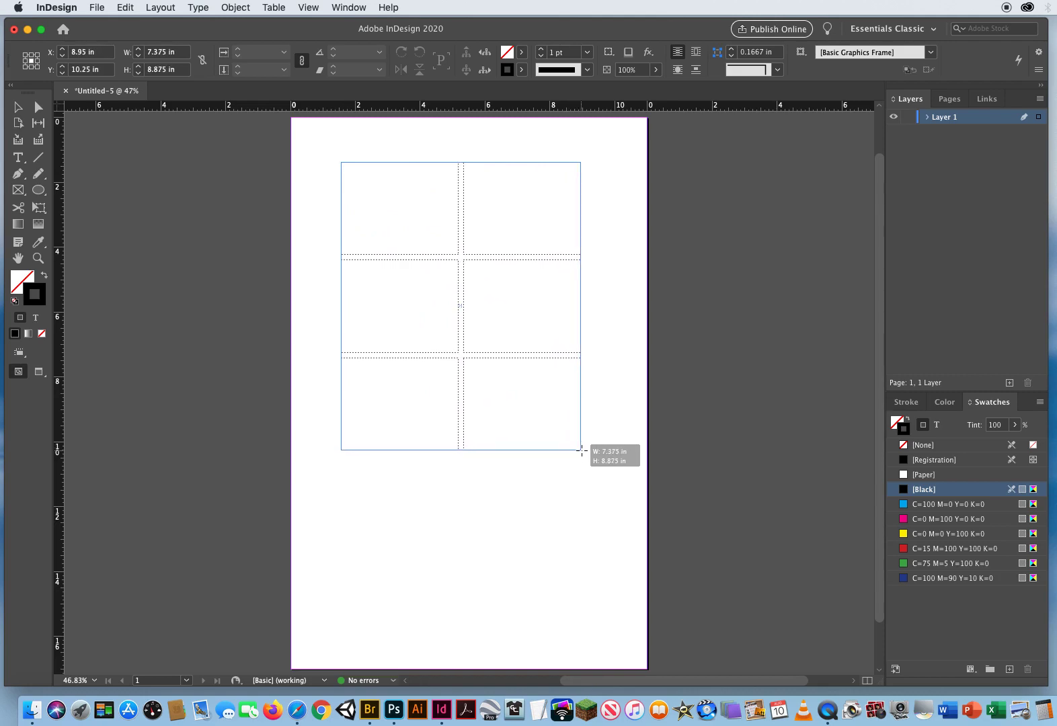
key("Left")
left_click_drag(582, 450, 593, 556)
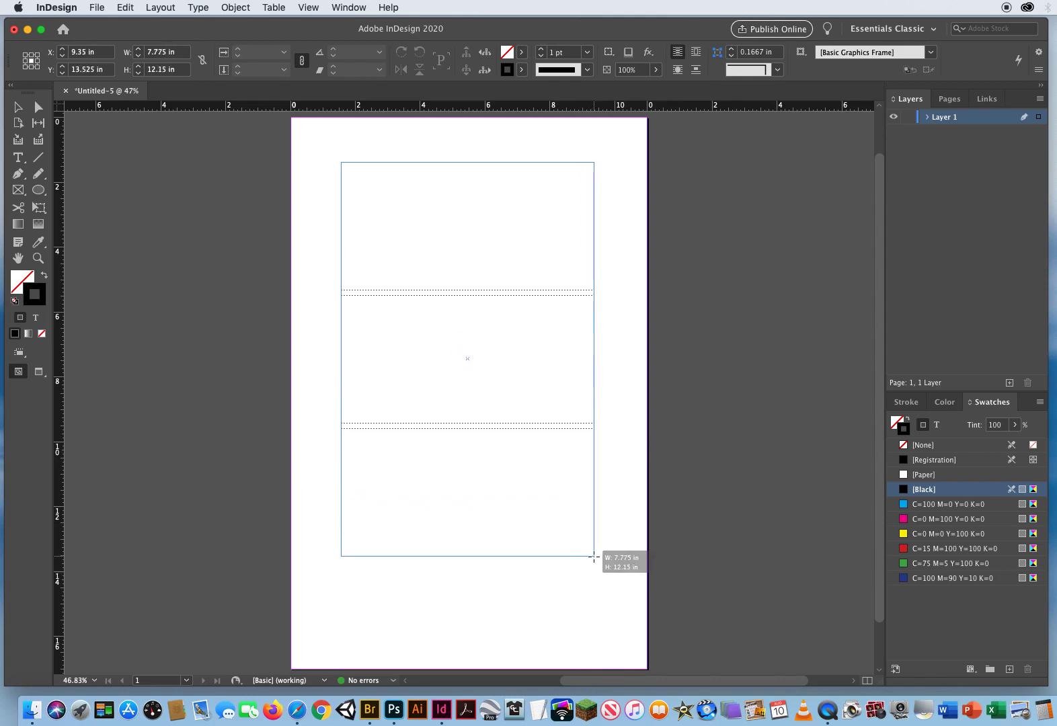
left_click_drag(594, 556, 593, 556)
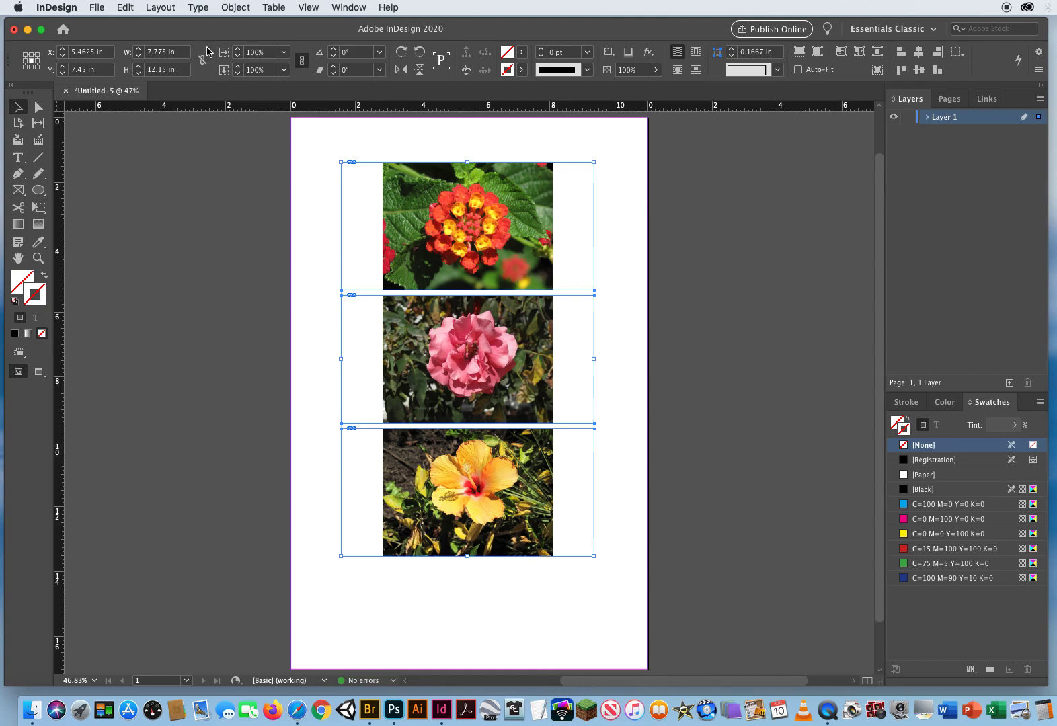
- Fit the three frames to their image content
left_click(235, 7)
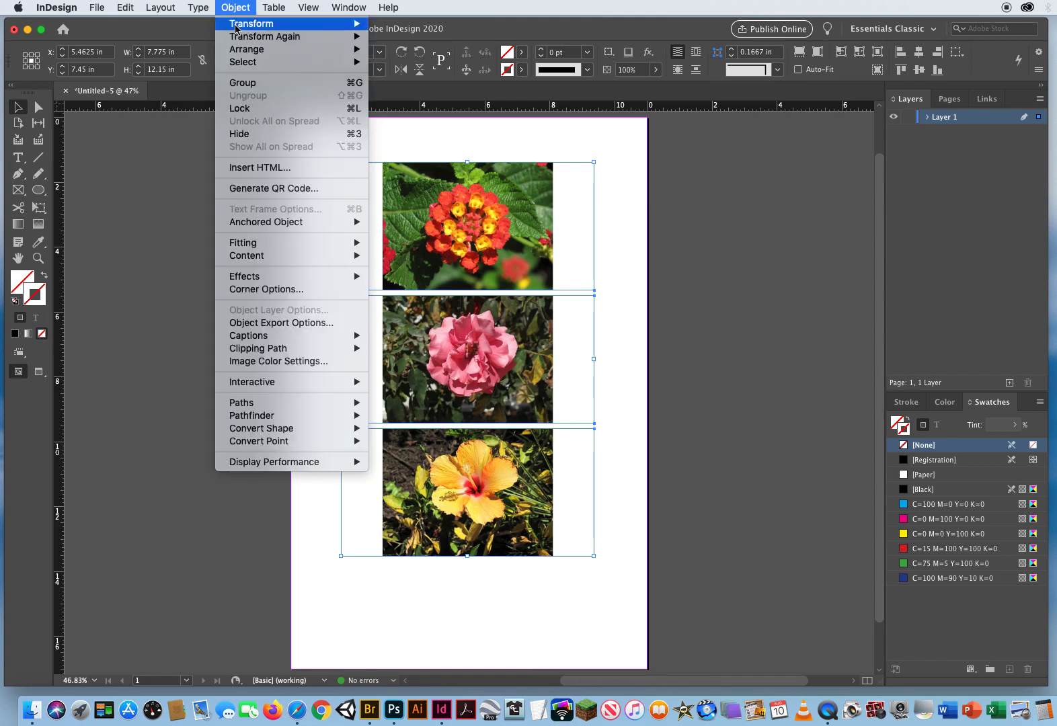
mouse_move(245, 245)
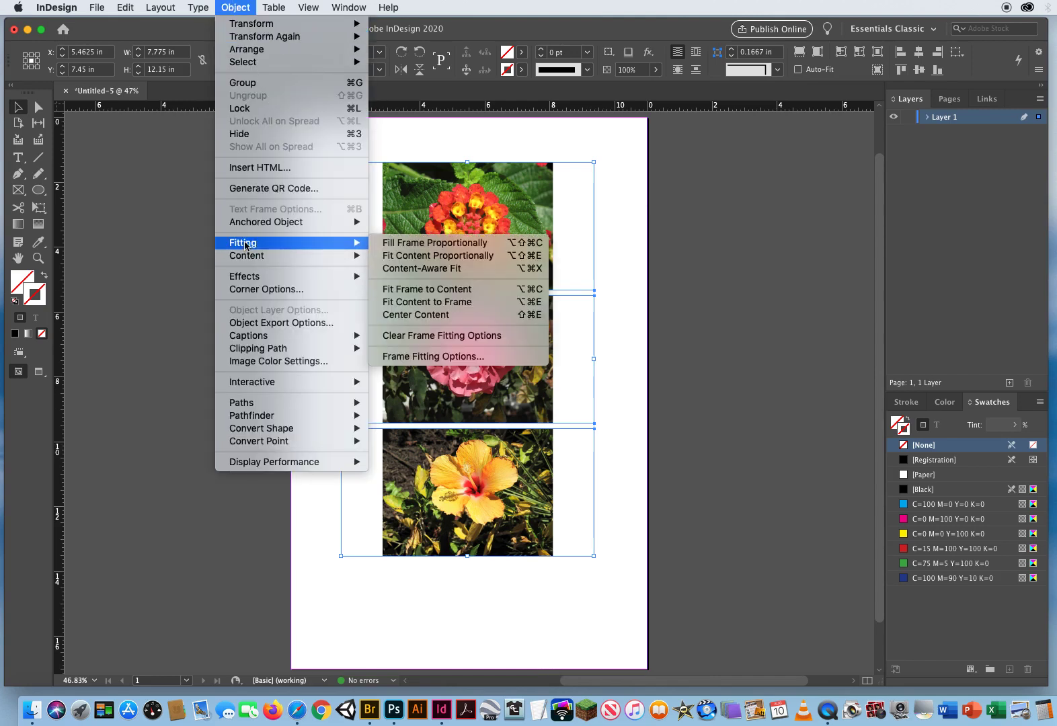
left_click(419, 291)
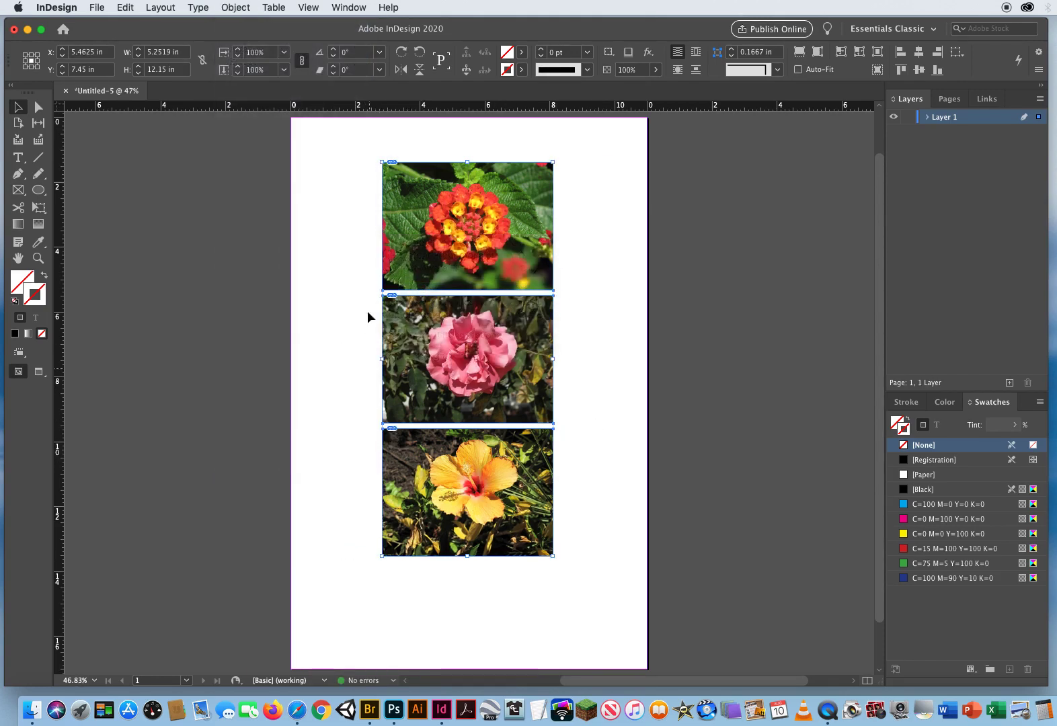
- Spread the three image frames apart vertically so the stack is about 13.9 in tall
left_click_drag(347, 178, 585, 493)
left_click_drag(553, 557, 552, 613)
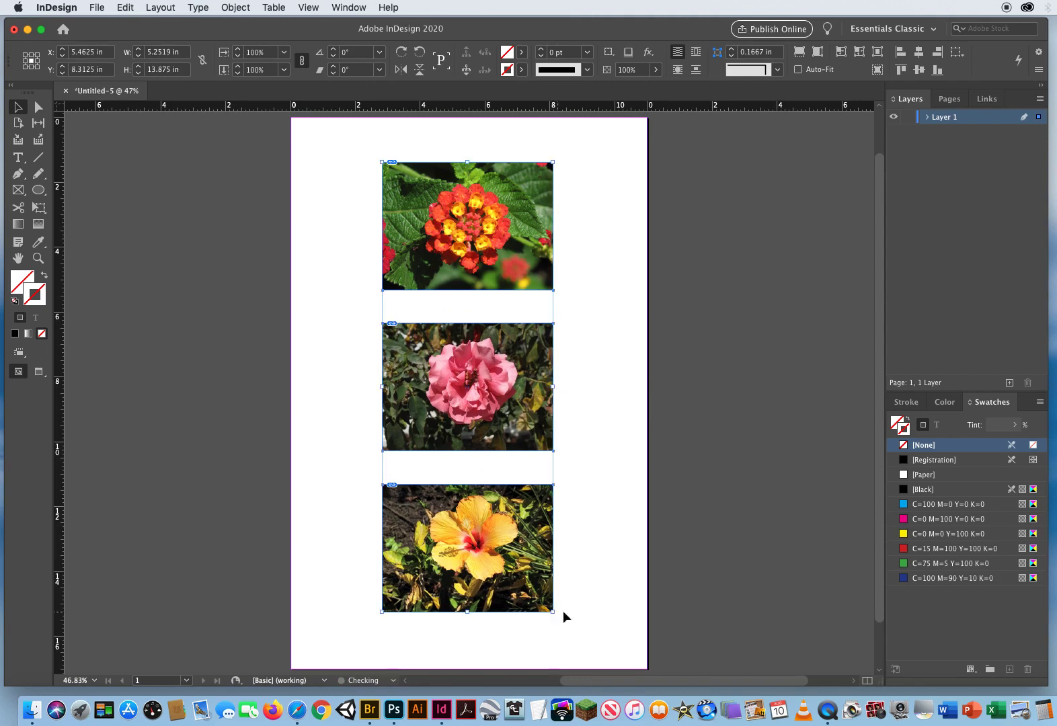
left_click(601, 496)
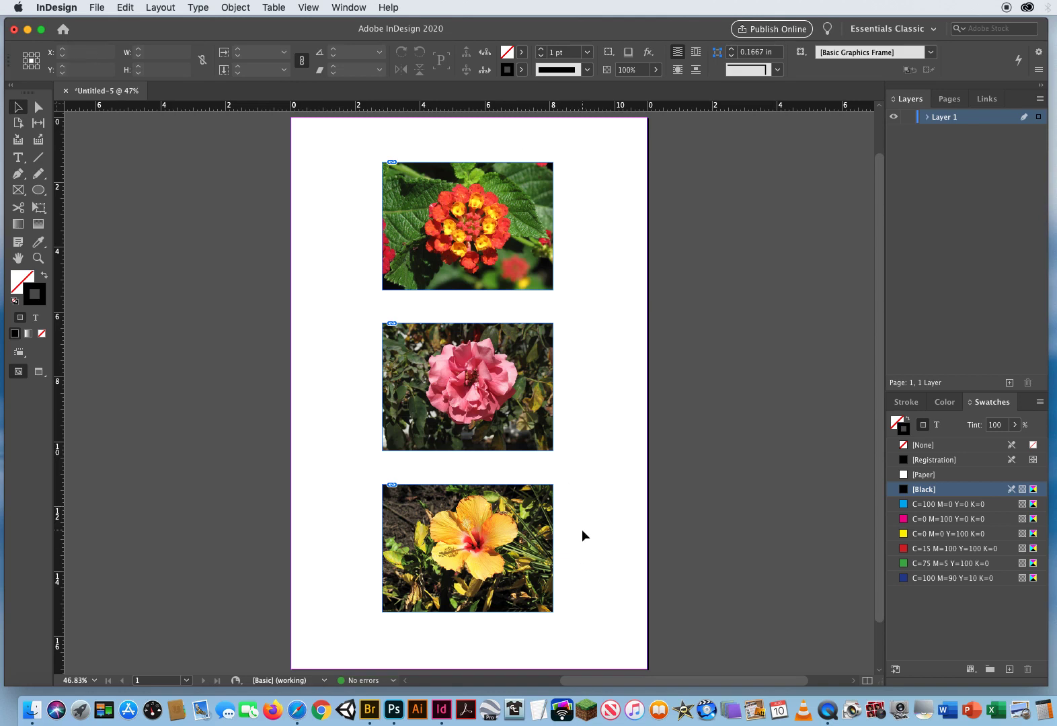
- Round all corners of the top lantana image to 0.74 in with live corners
key("w")
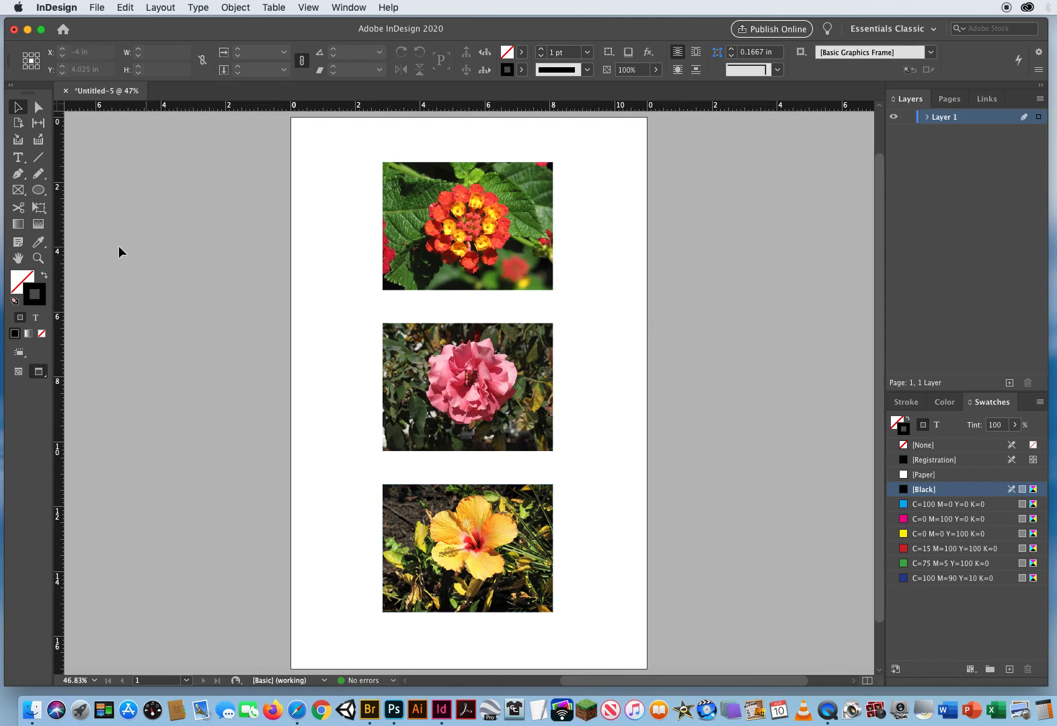
left_click(39, 257)
scroll(493, 306, "up", 2)
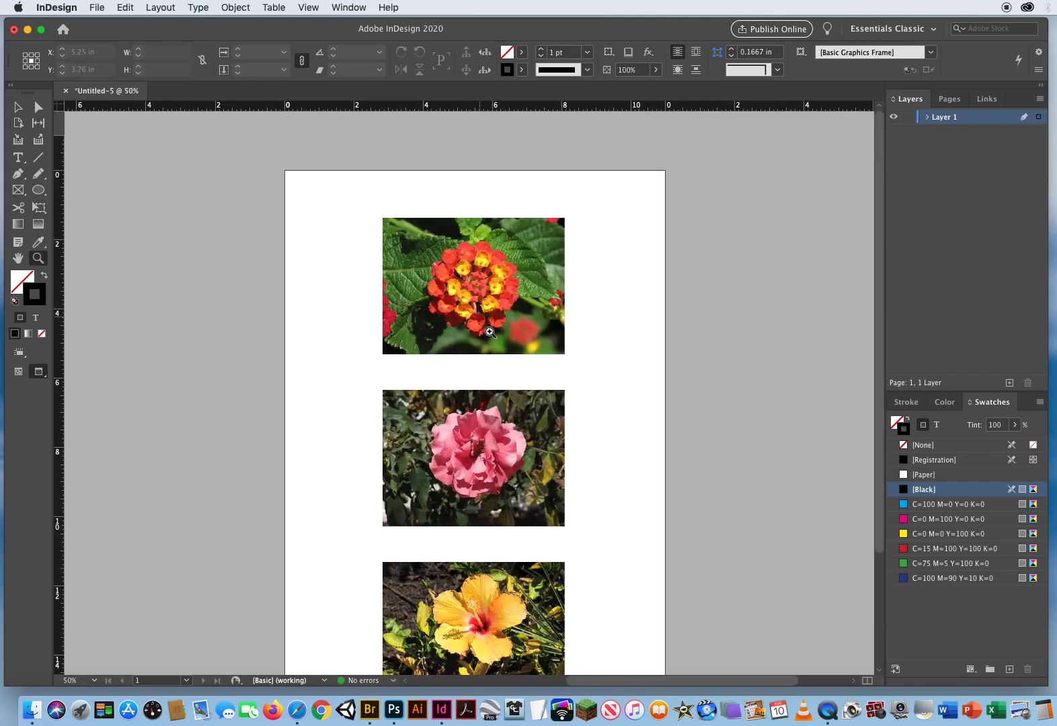
left_click(474, 370)
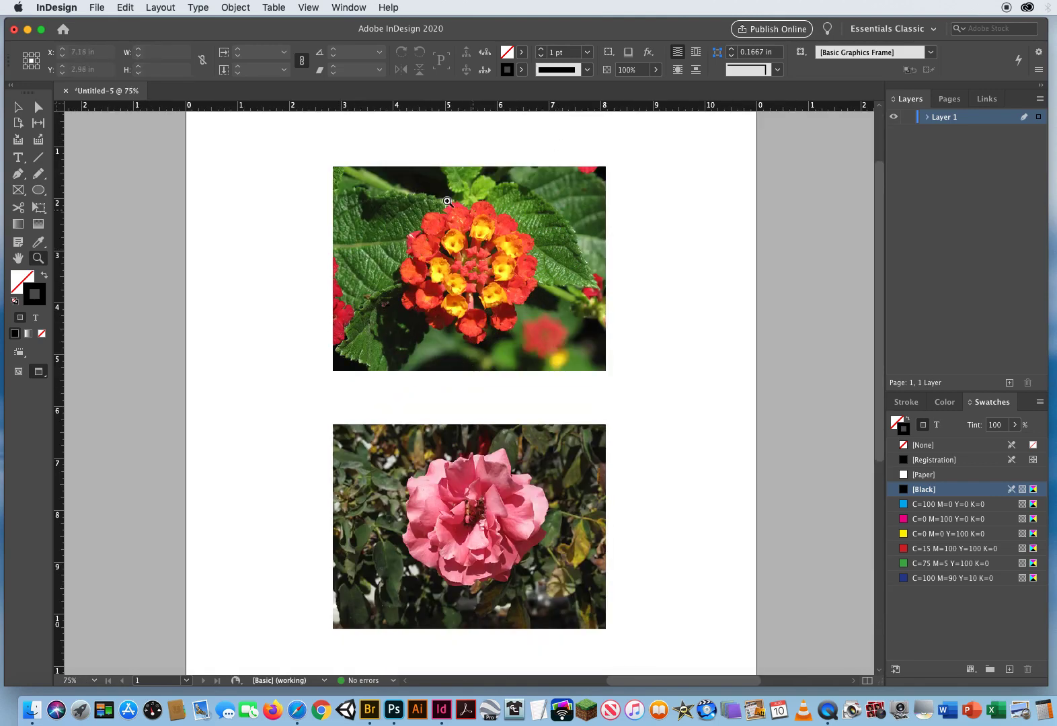
left_click(18, 106)
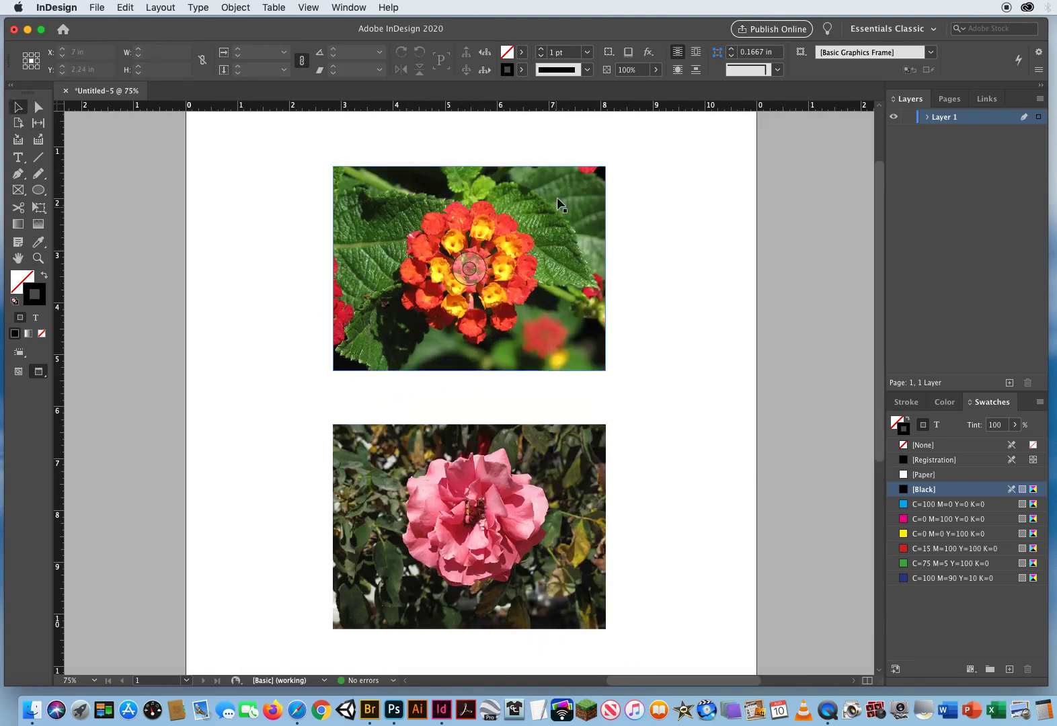
left_click(522, 205)
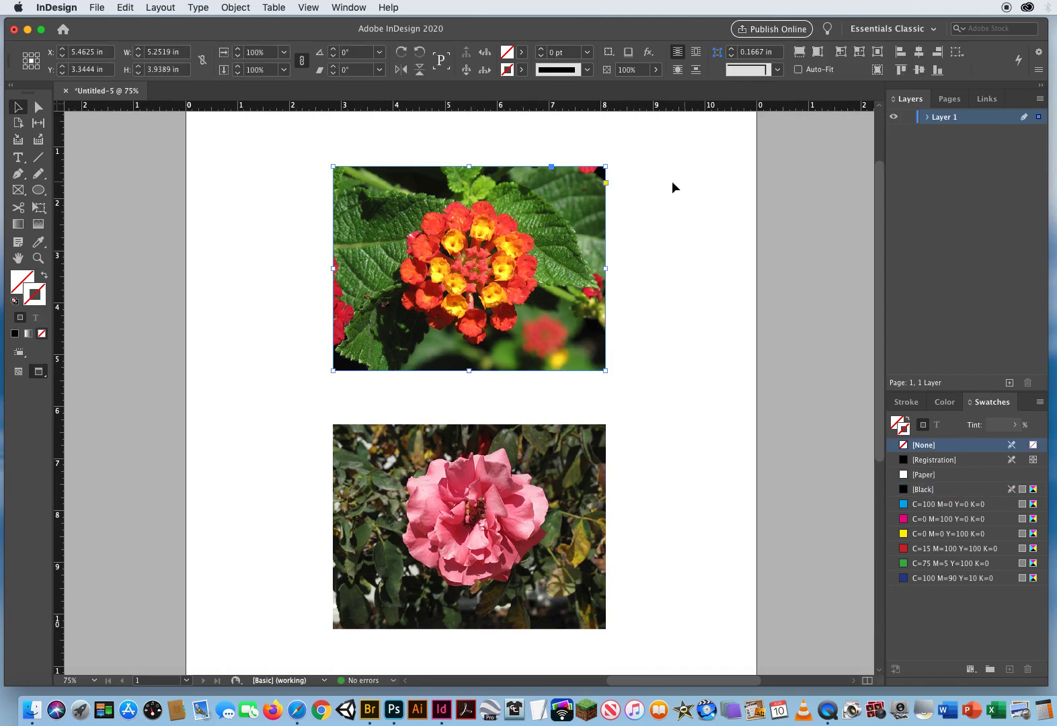
left_click(608, 183)
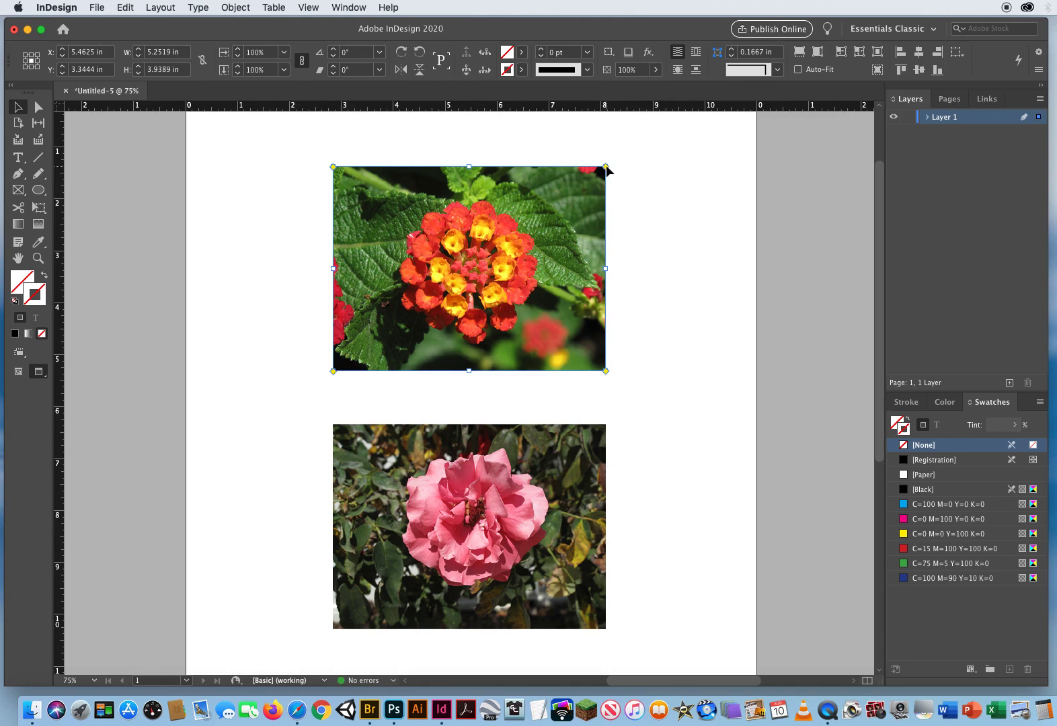
left_click_drag(604, 170, 565, 167)
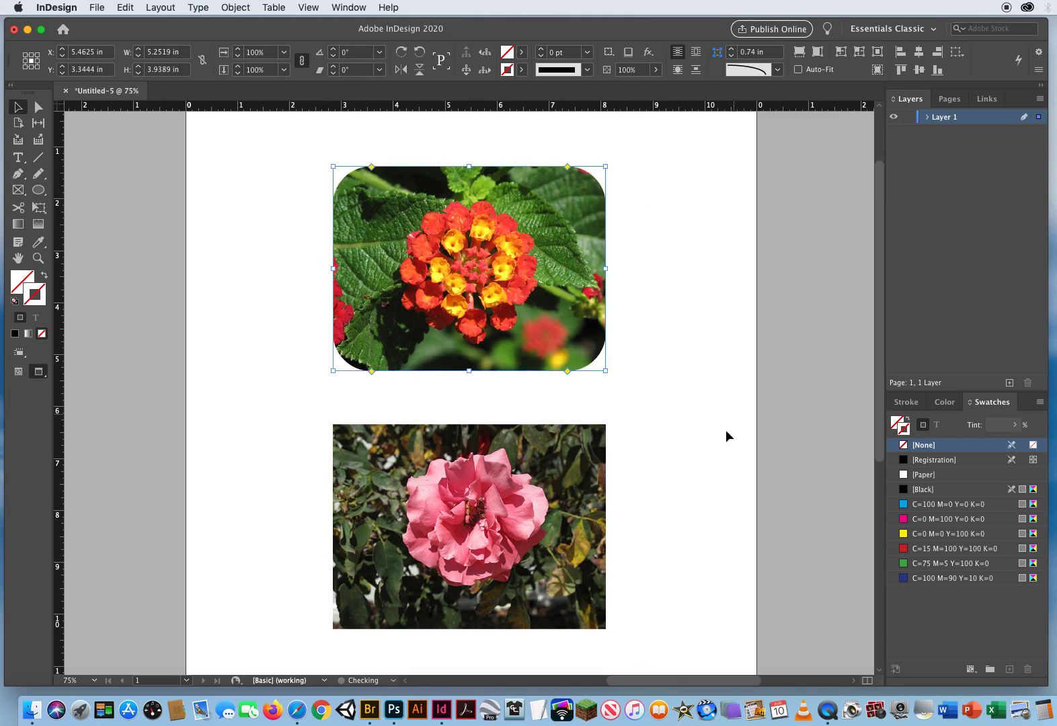
left_click(670, 328)
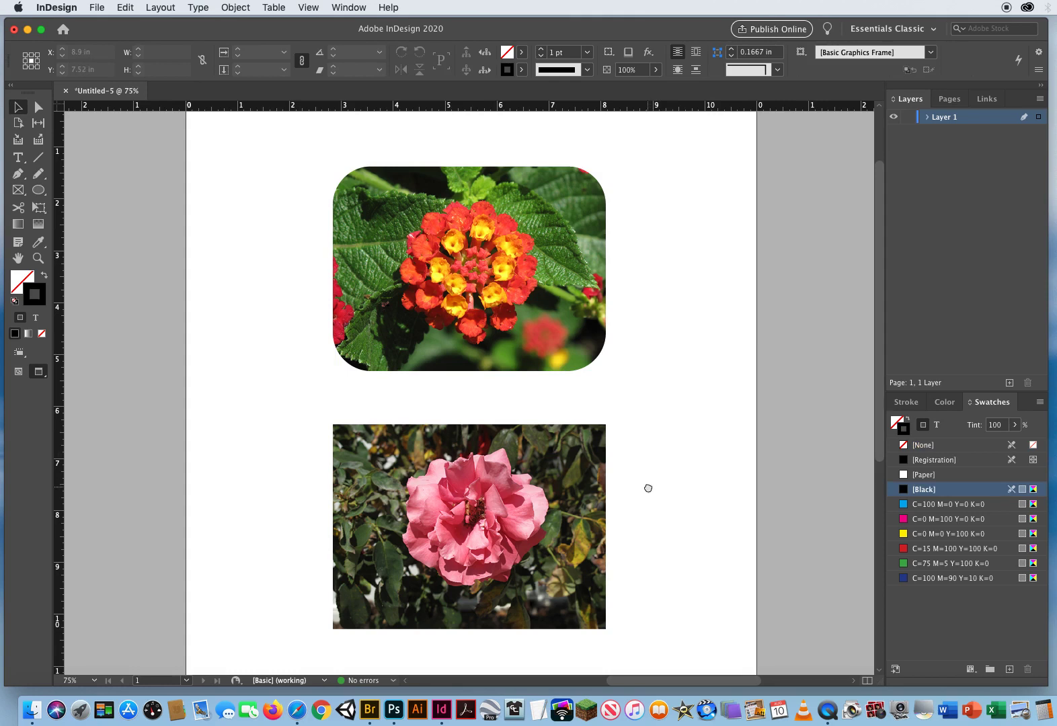
- Round the rose image's corners to about 1.16 in with live corners, leaving its top-left corner square
left_click_drag(649, 488, 629, 467)
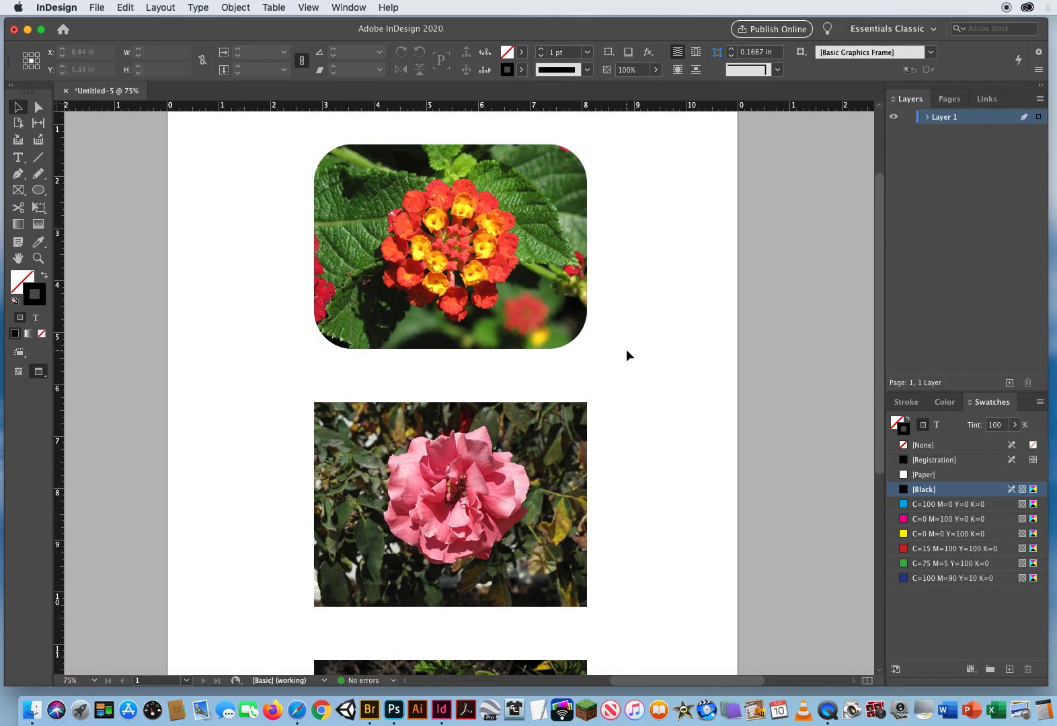
left_click_drag(629, 492, 633, 294)
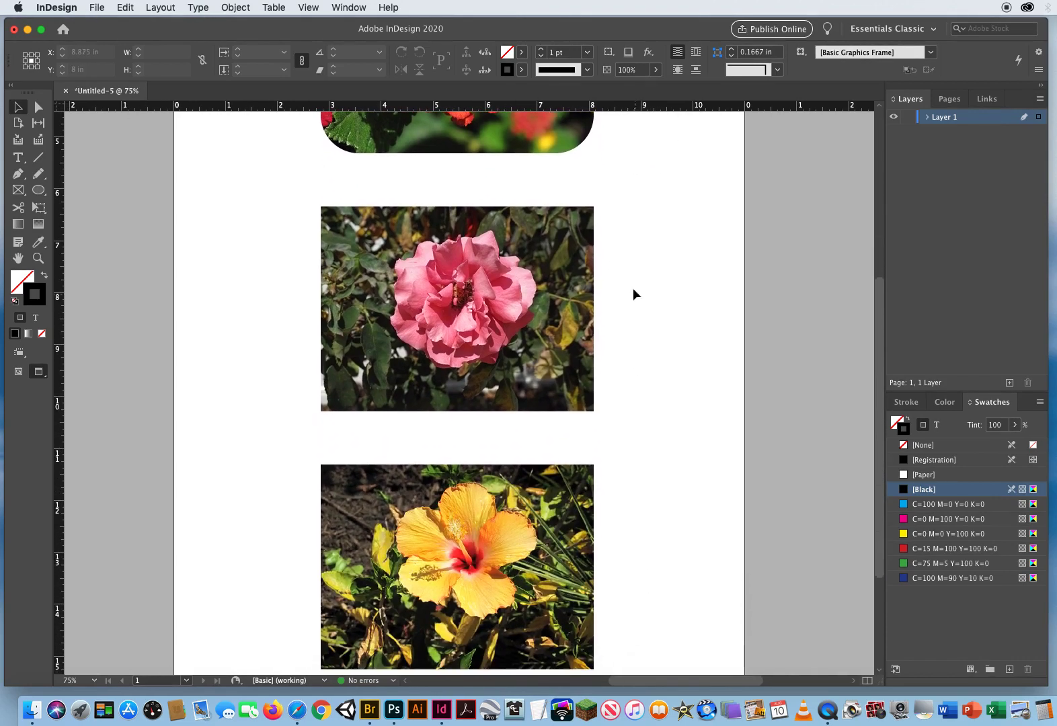
left_click(544, 253)
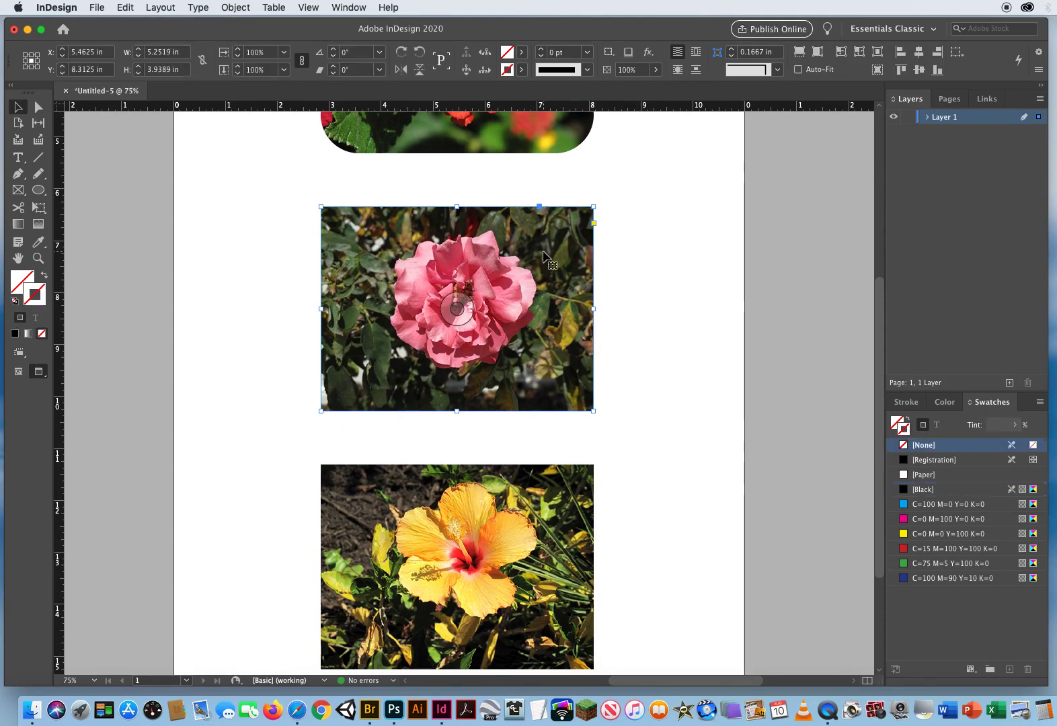
left_click(594, 223)
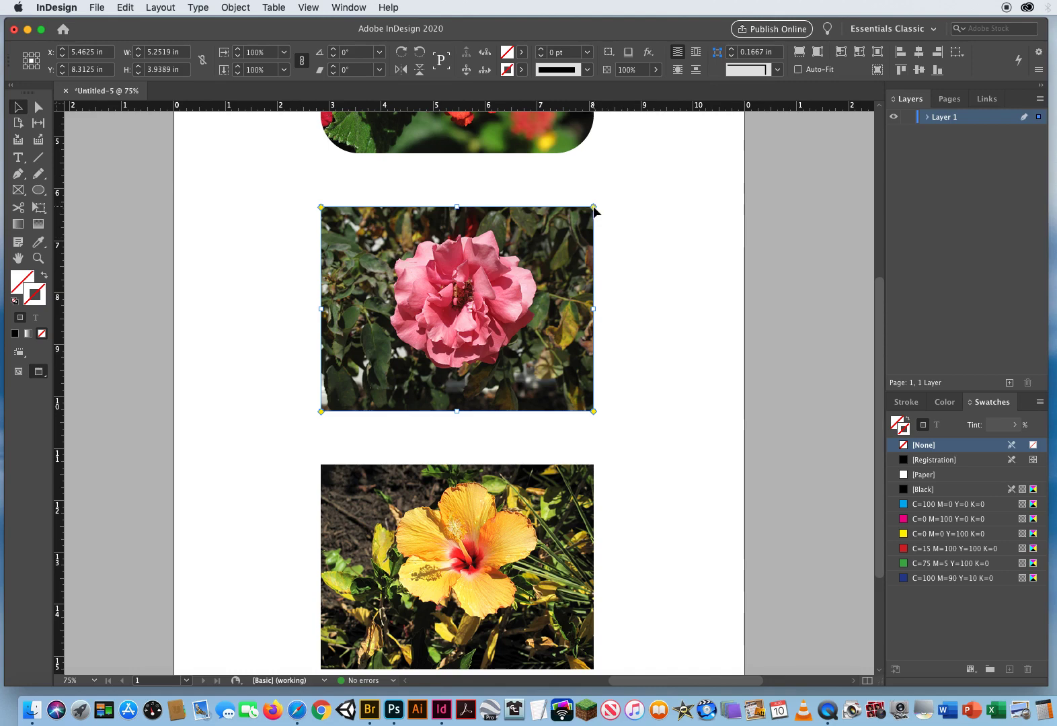
left_click_drag(593, 207, 562, 211)
left_click_drag(549, 209, 532, 208)
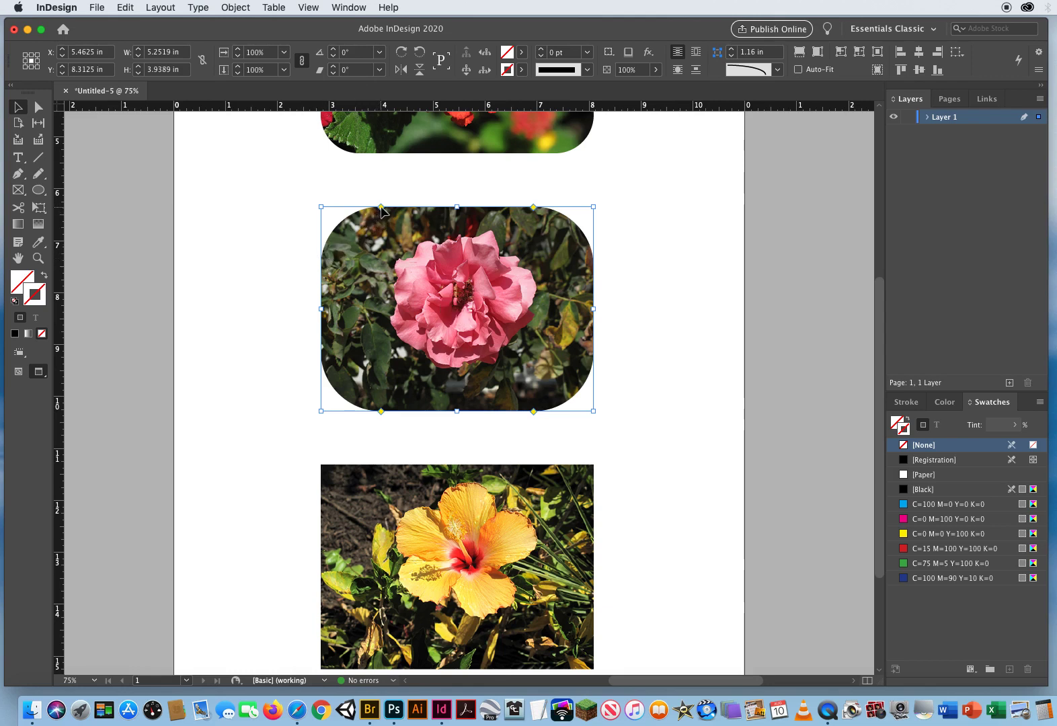
left_click_drag(380, 208, 299, 204)
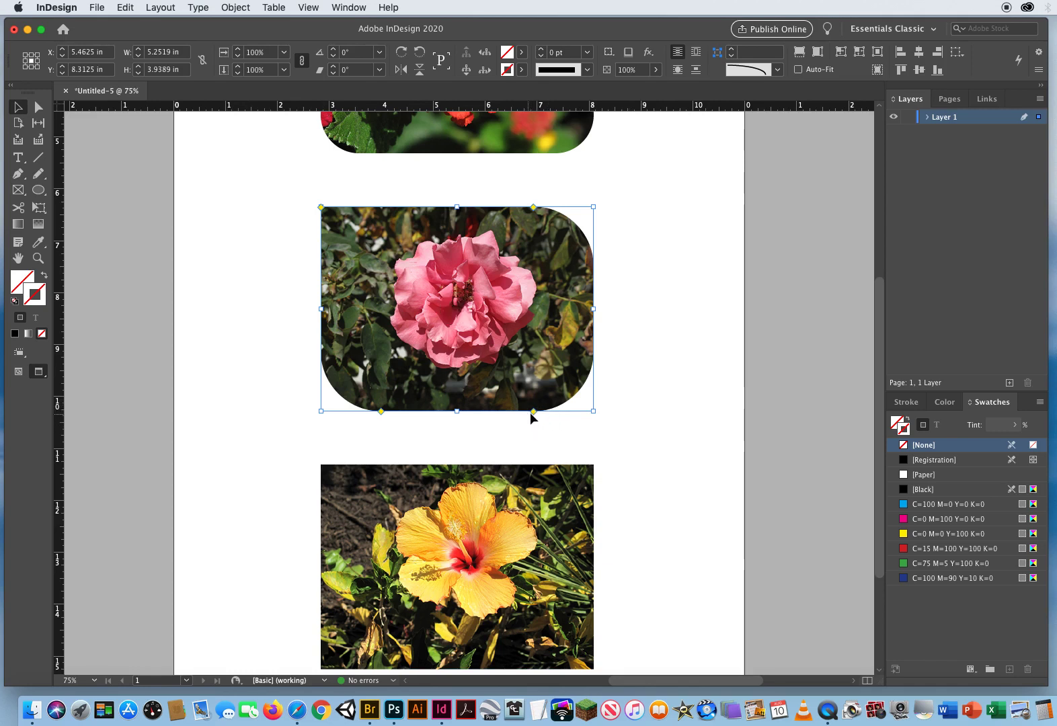
- Remove the rounding from the rose image's bottom-right corner so it becomes square
left_click_drag(532, 410, 612, 415)
left_click(702, 553)
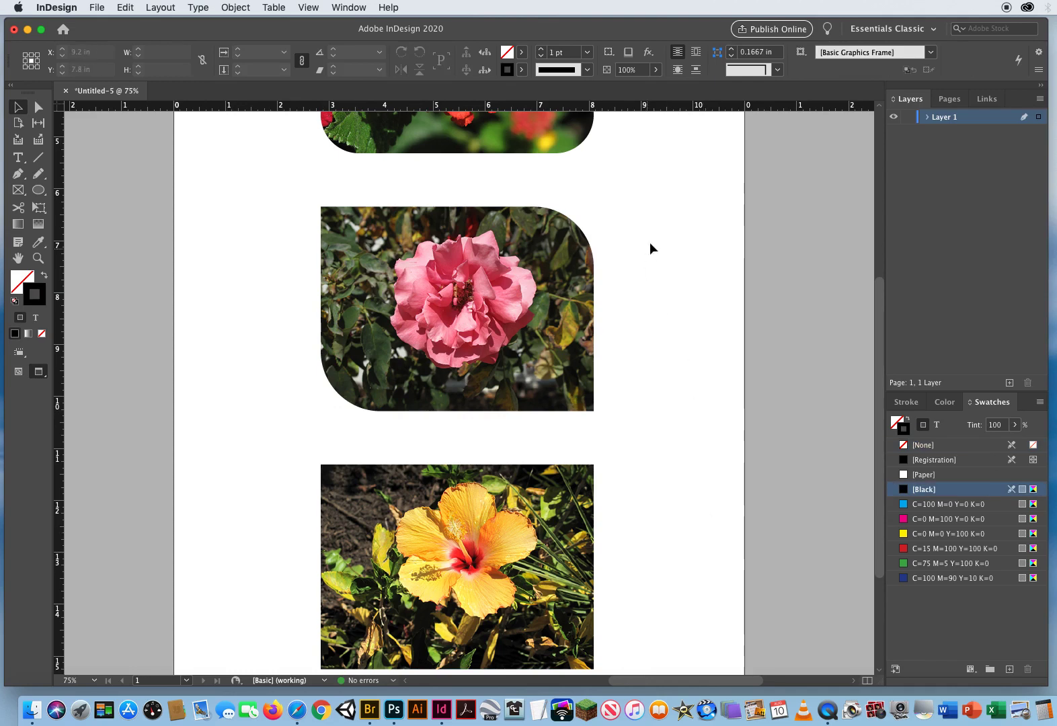
- Select the hibiscus image and cycle its live corners through each corner shape style
left_click_drag(656, 195, 659, 378)
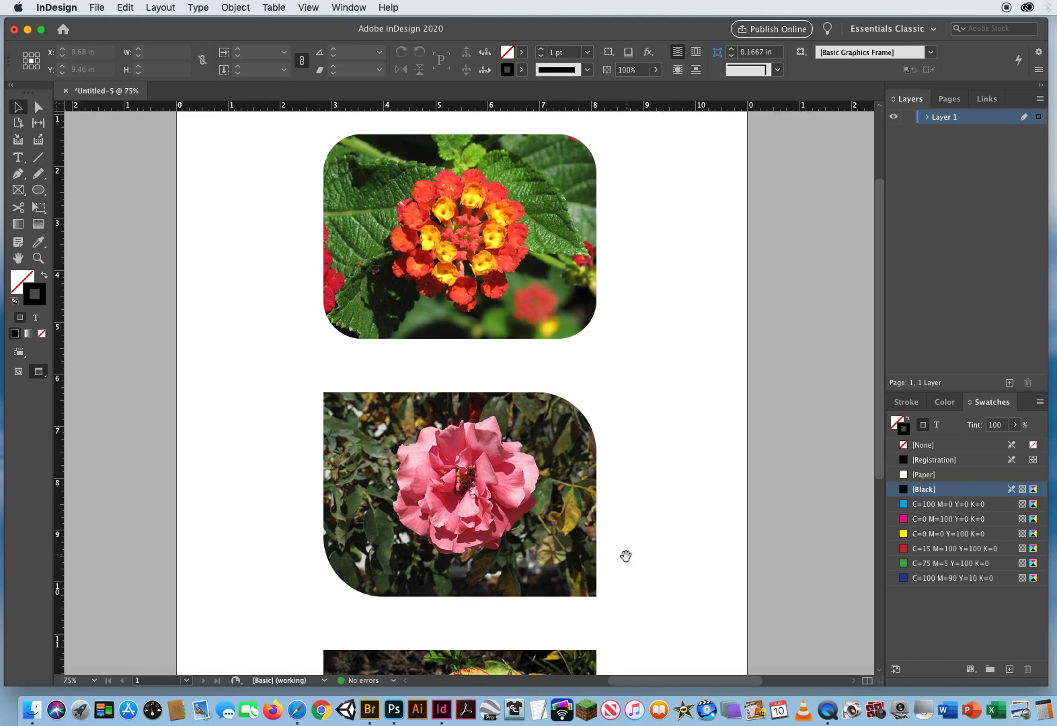
left_click_drag(625, 556, 624, 213)
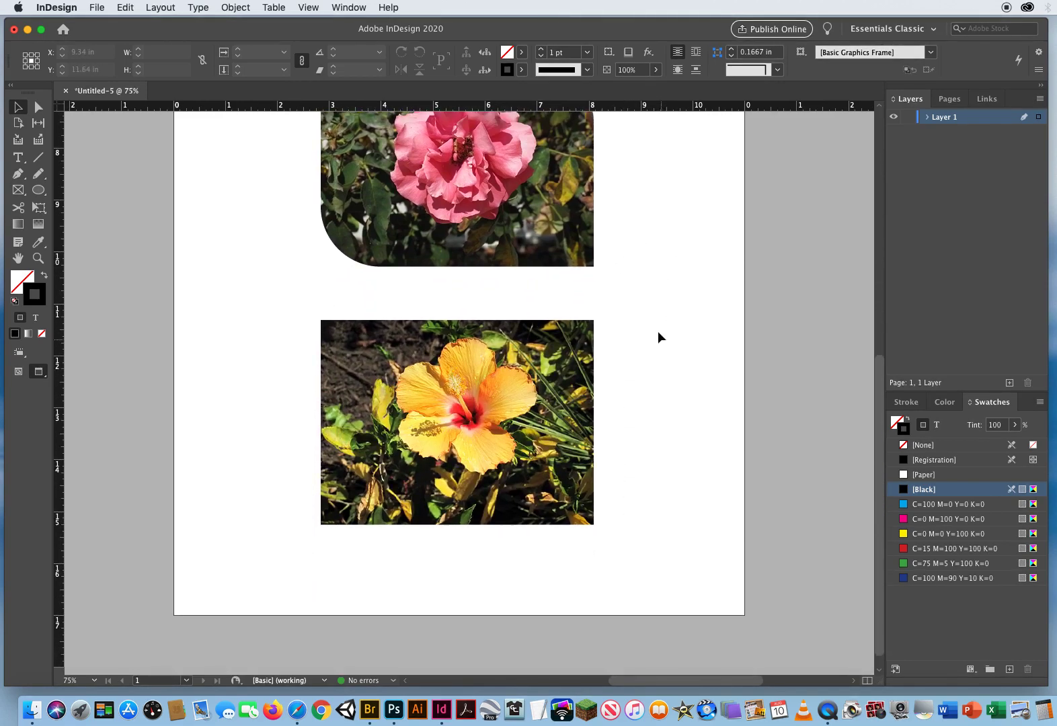
left_click_drag(657, 318, 484, 403)
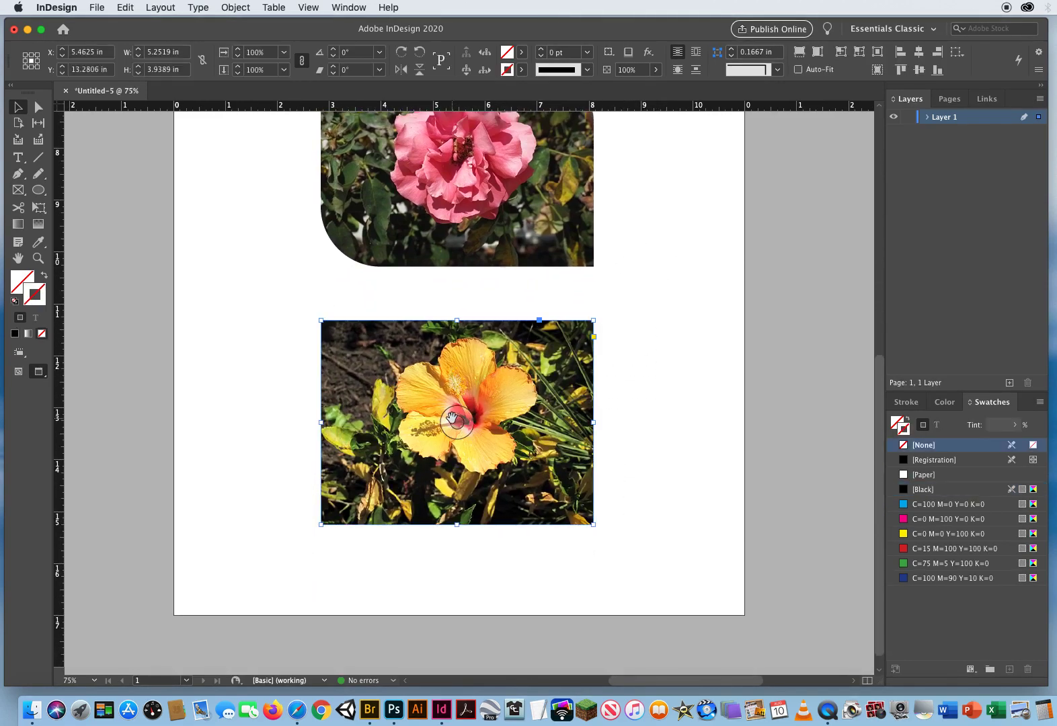
left_click(594, 337)
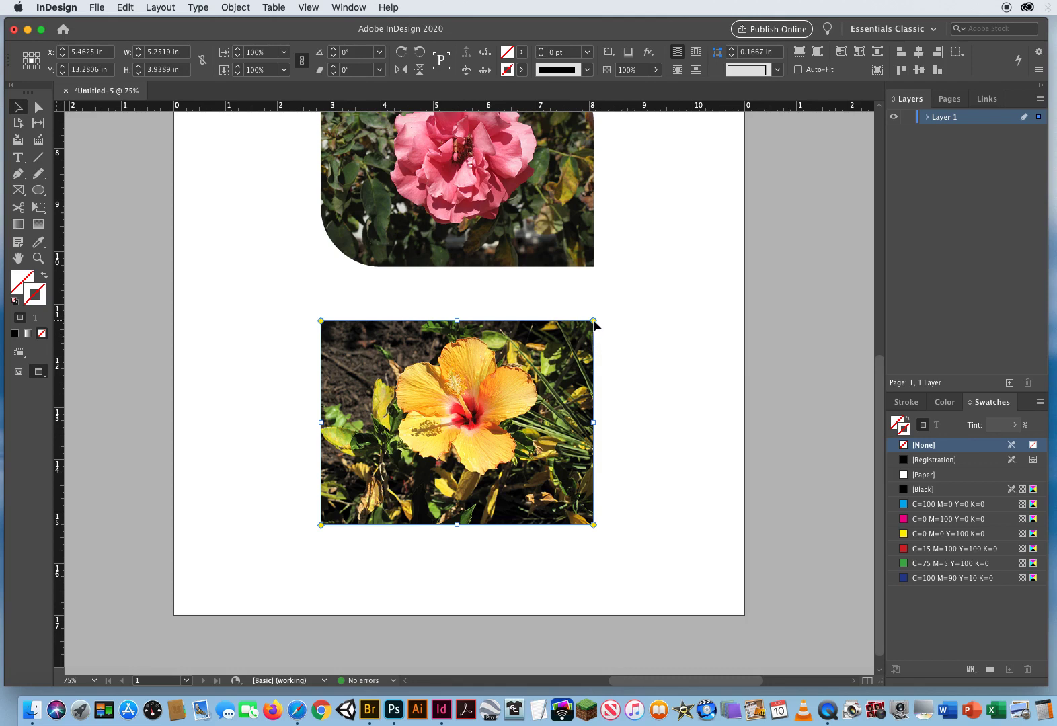
left_click_drag(593, 321, 523, 324)
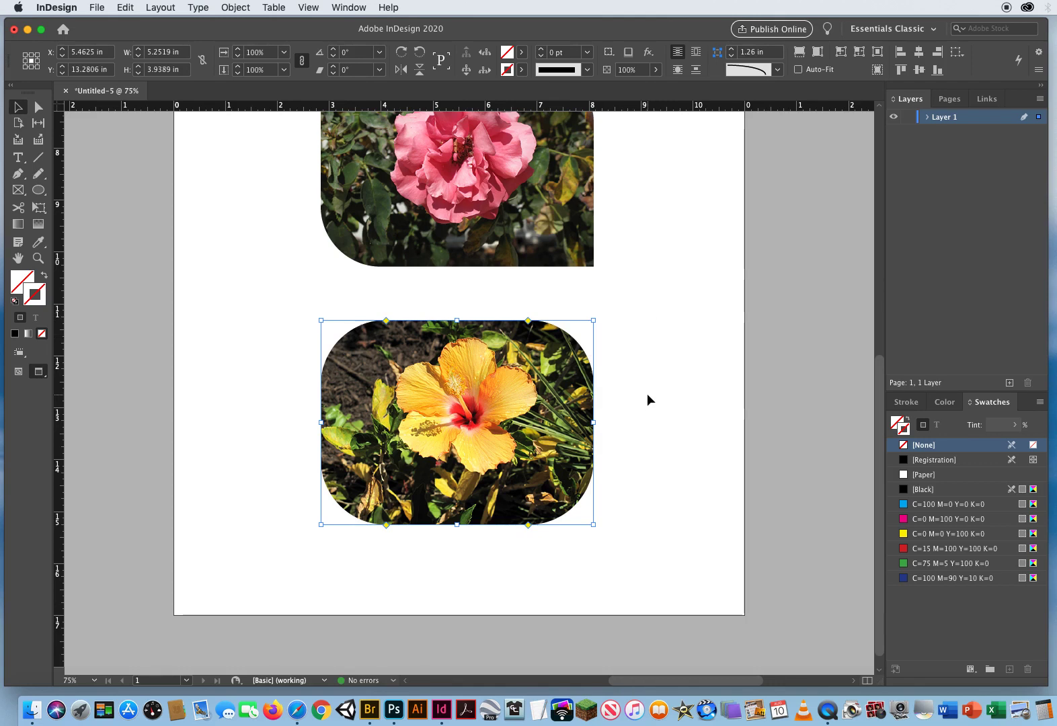
left_click(528, 322, "alt")
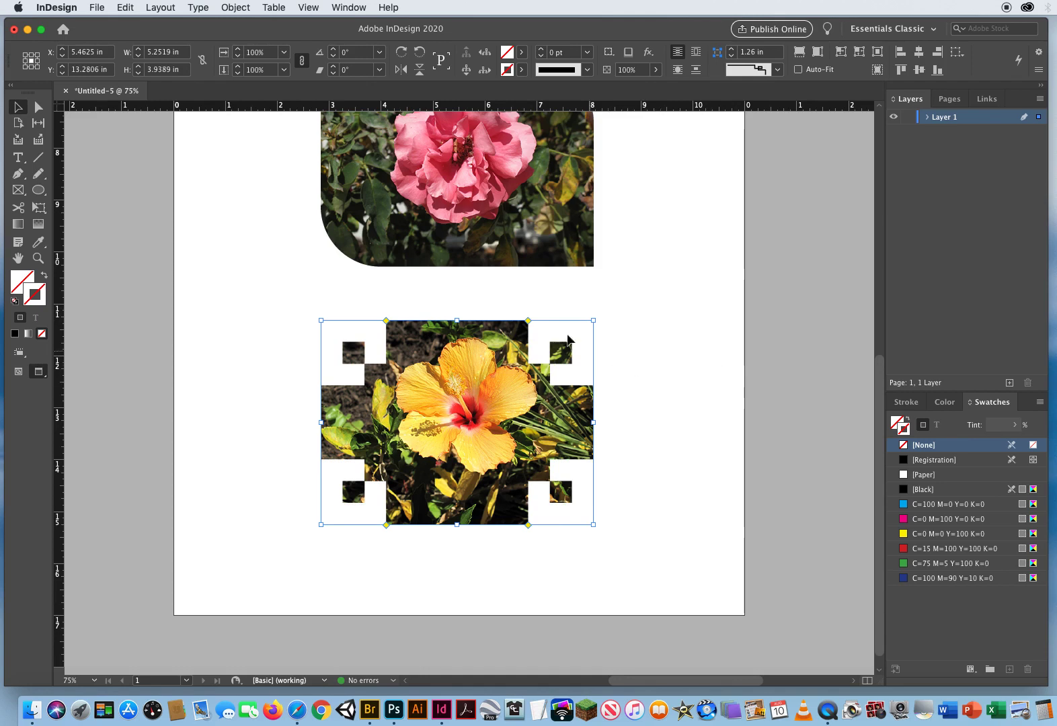
left_click(528, 322, "alt")
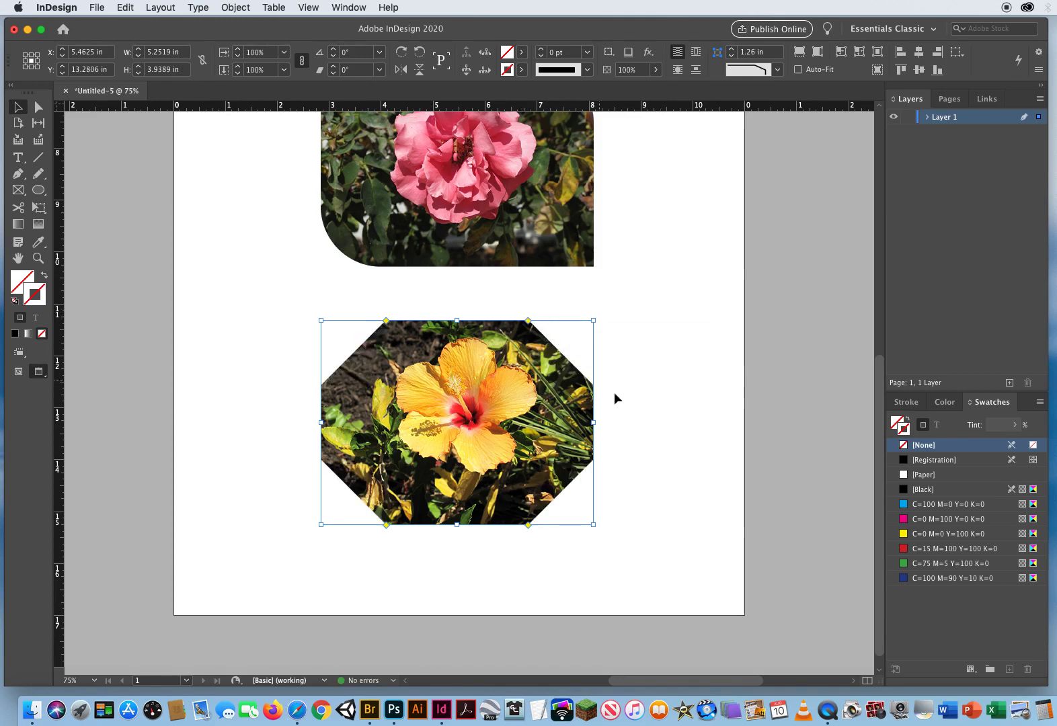
left_click(528, 322, "alt")
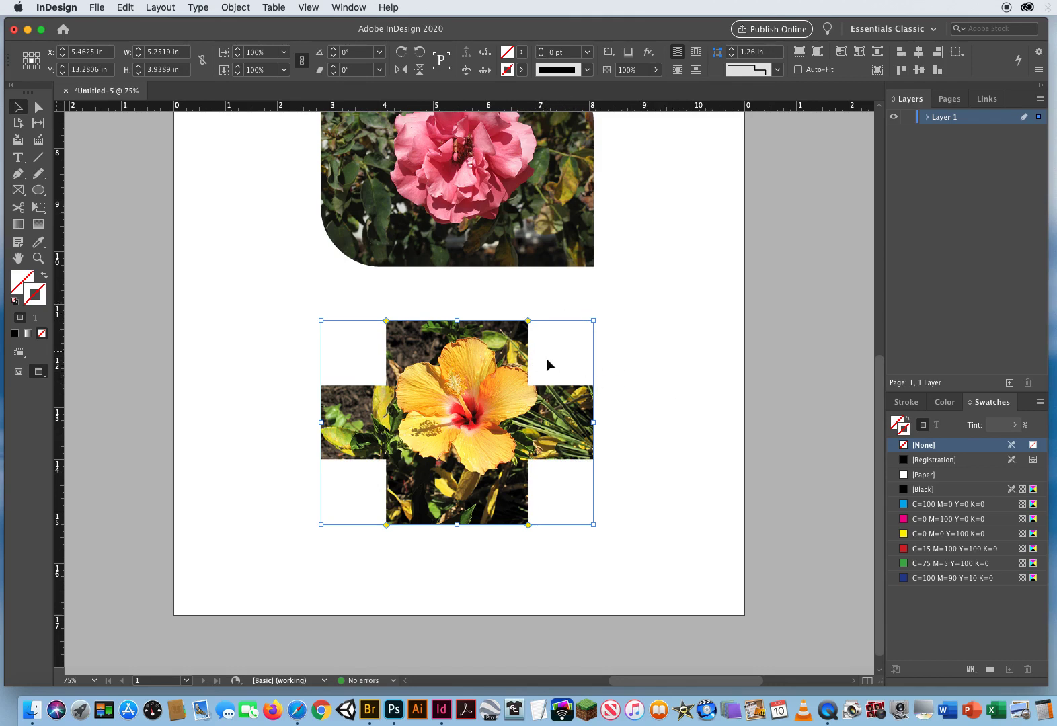
left_click(530, 324, "alt")
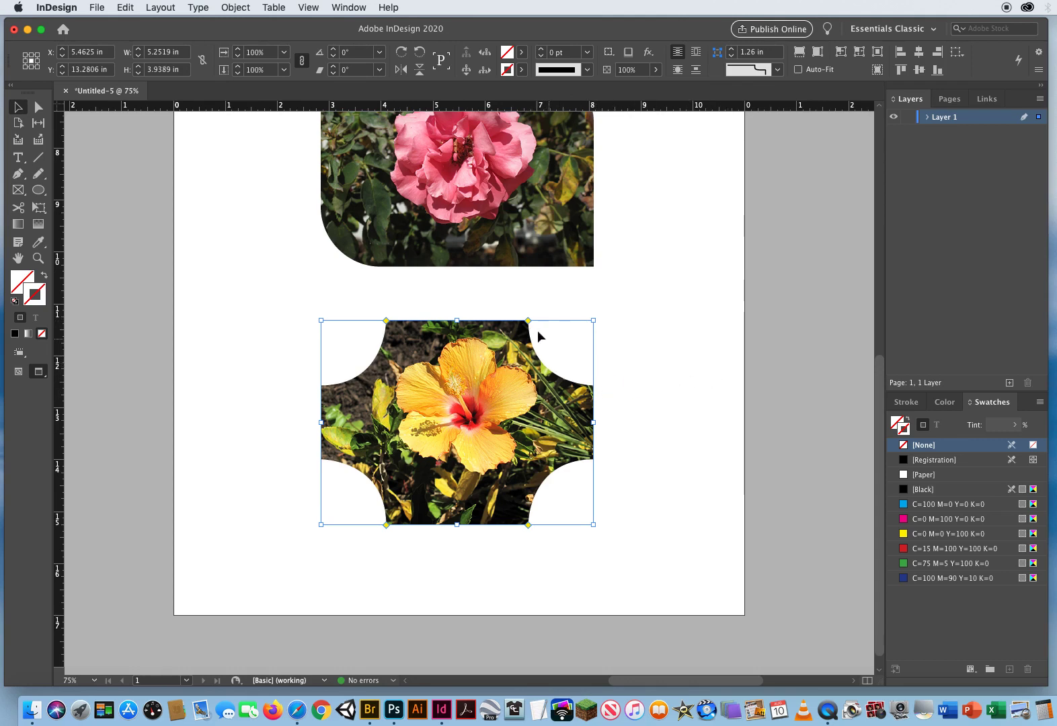
left_click(529, 321, "alt")
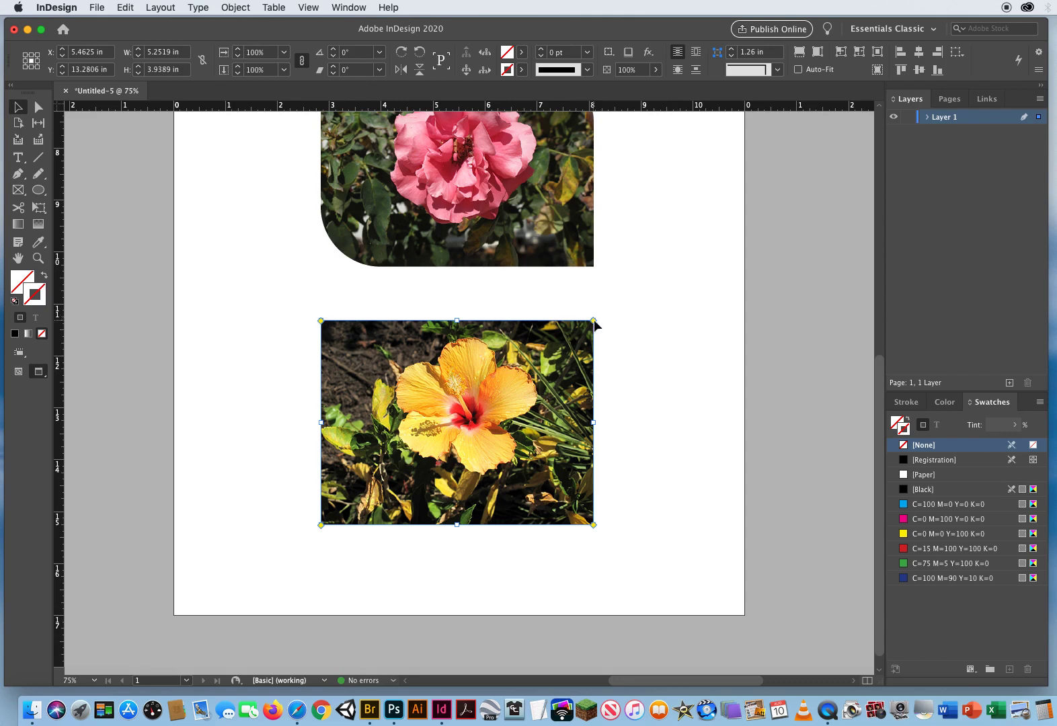
- Round all hibiscus corners to 1.34 in and change its top-left corner to the Fancy shape
left_click_drag(593, 321, 524, 321)
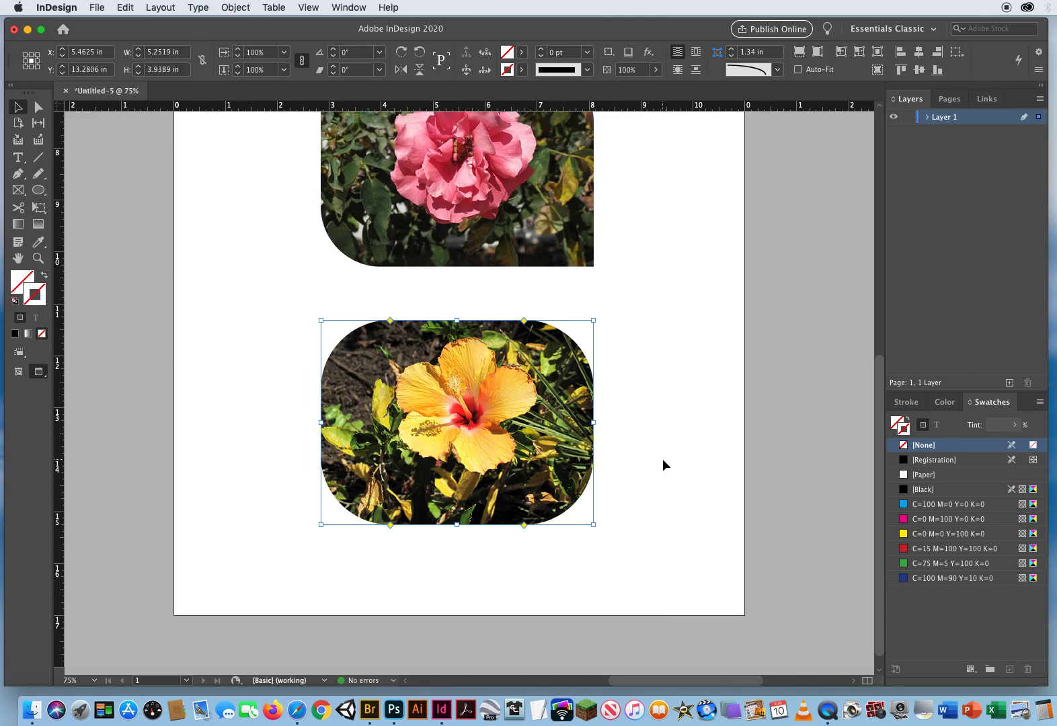
left_click(390, 321, "alt+shift")
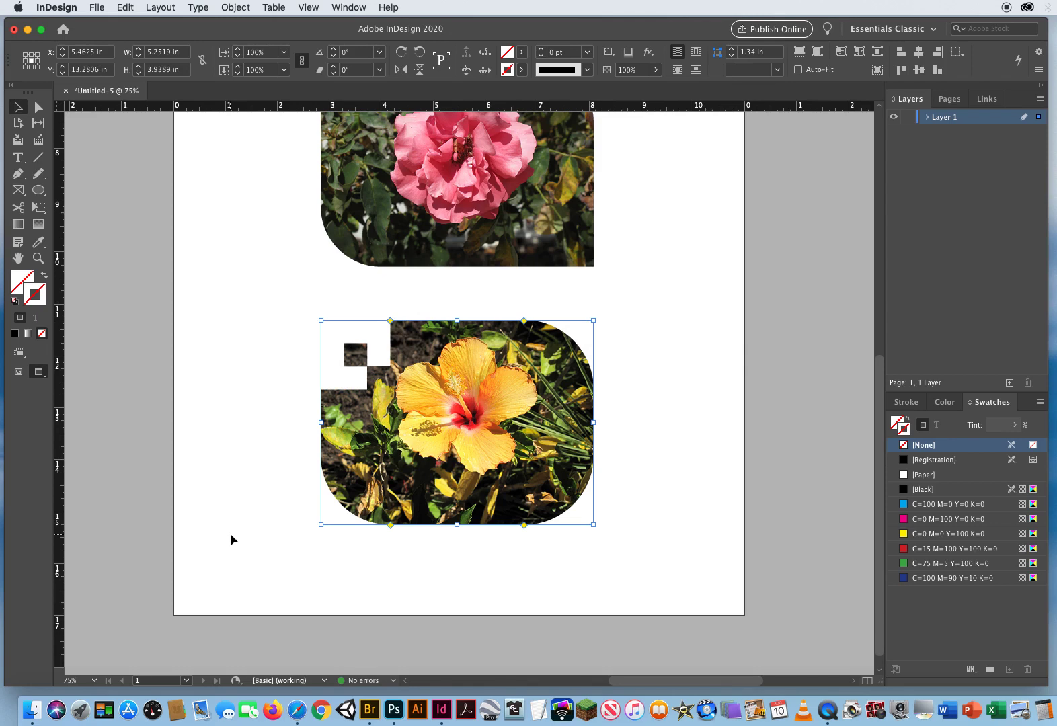
- Set the hibiscus image's bottom-left corner to Bevel and its bottom-right corner to Inverse Rounded
left_click(390, 525, "alt+shift")
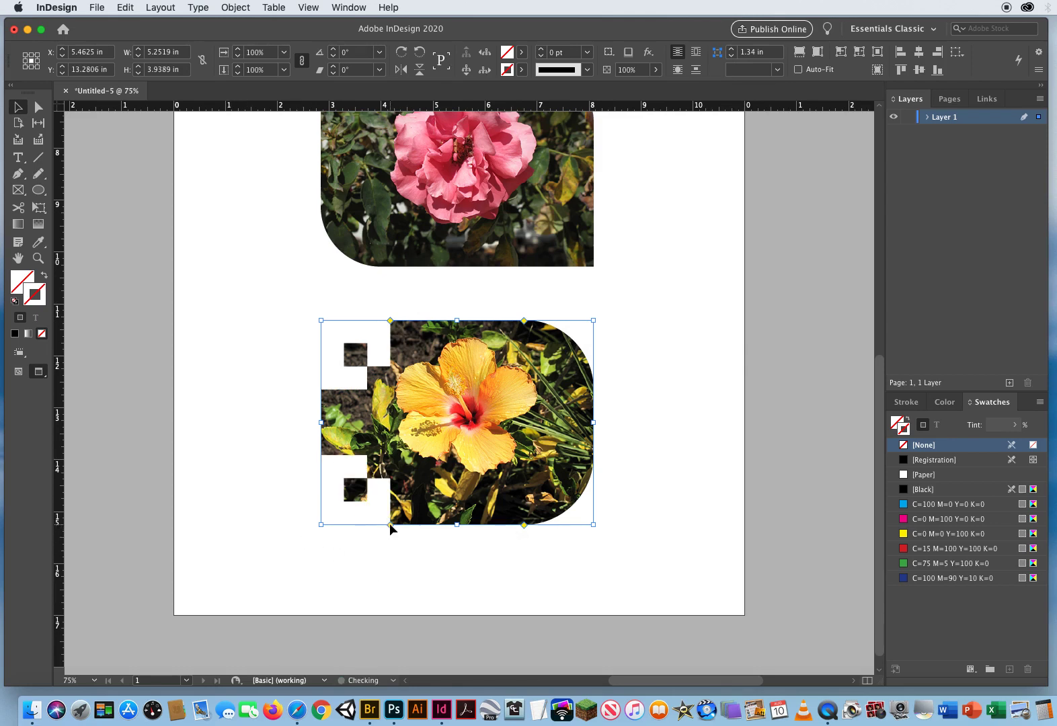
left_click(389, 524, "alt+shift")
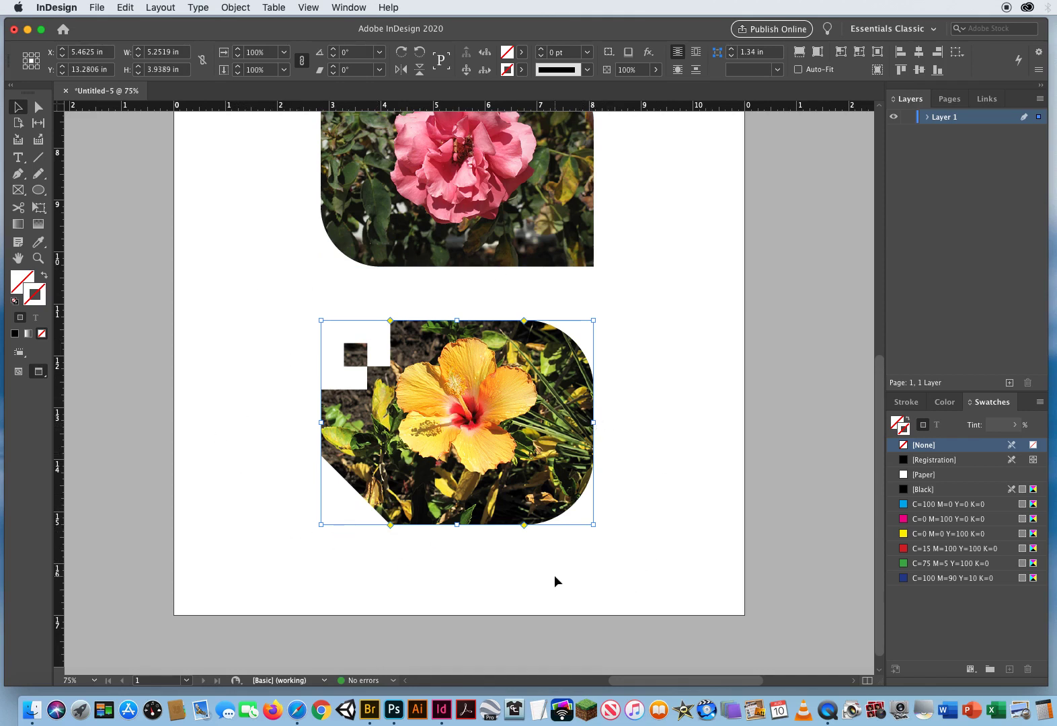
left_click(523, 524, "alt")
left_click(523, 524, "alt")
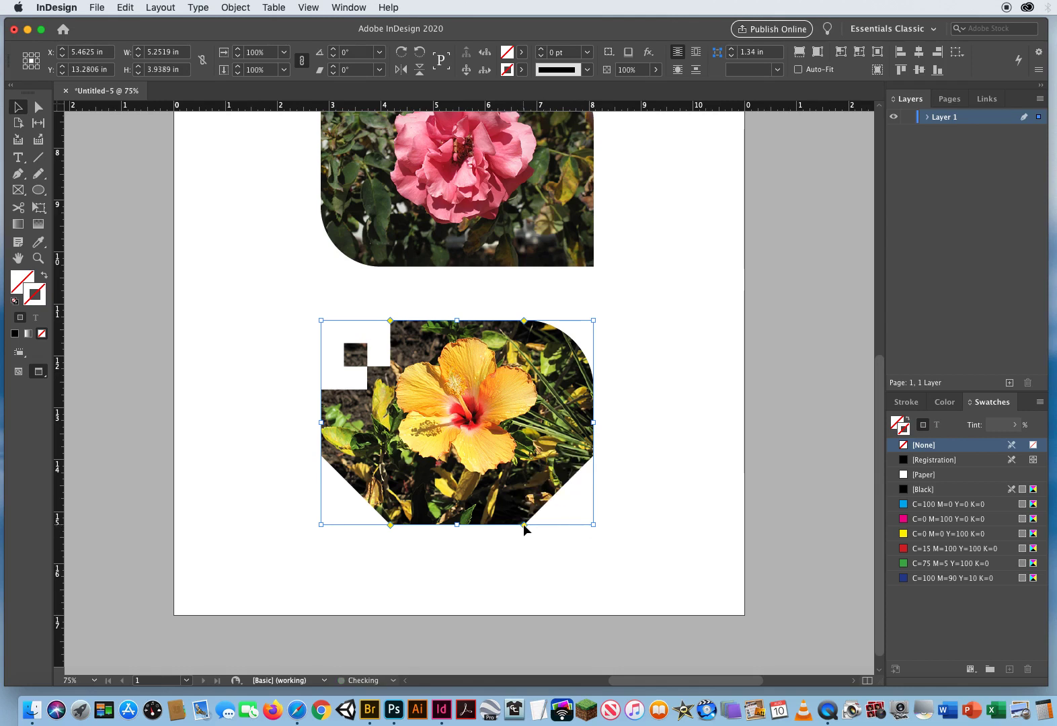
left_click(523, 524, "alt")
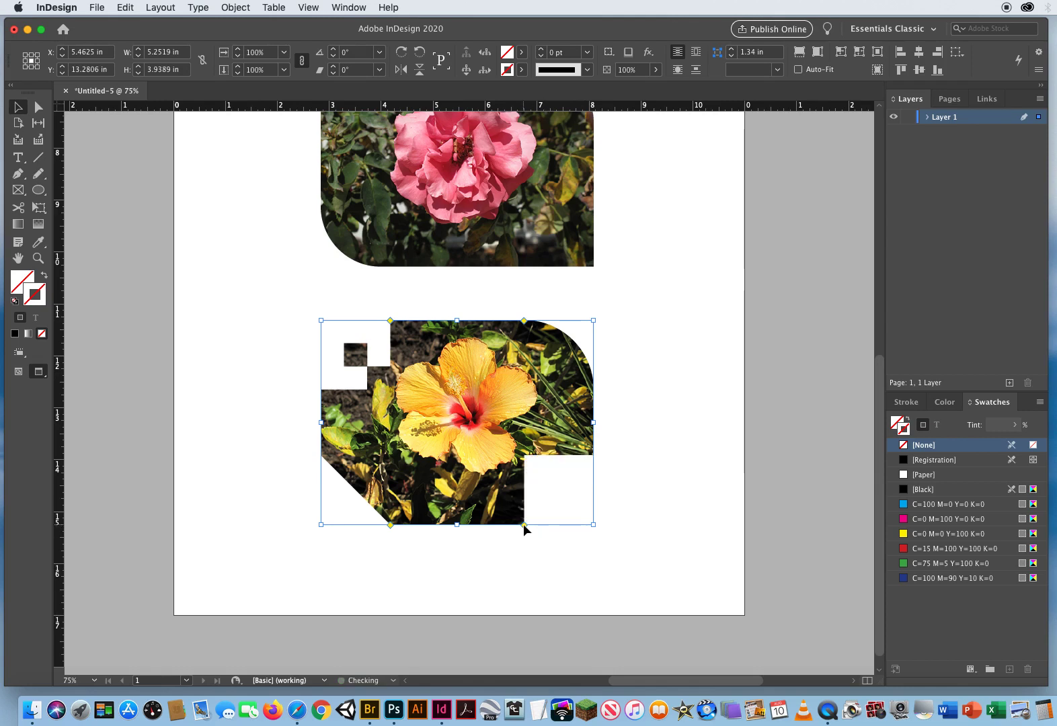
left_click(523, 524, "alt")
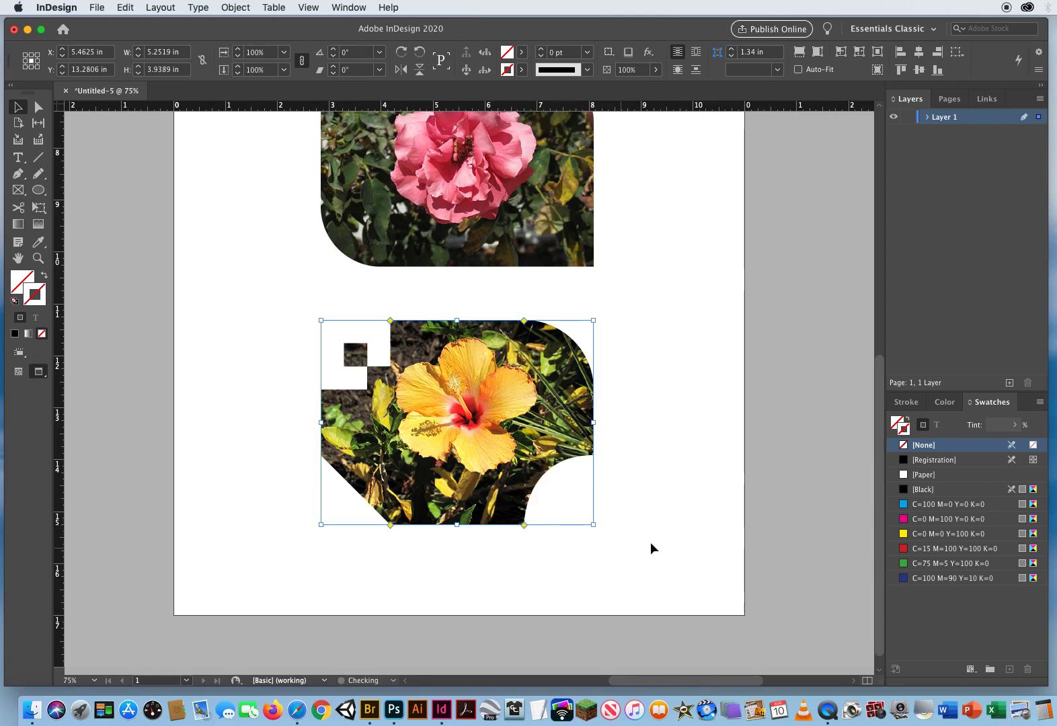
left_click(675, 423)
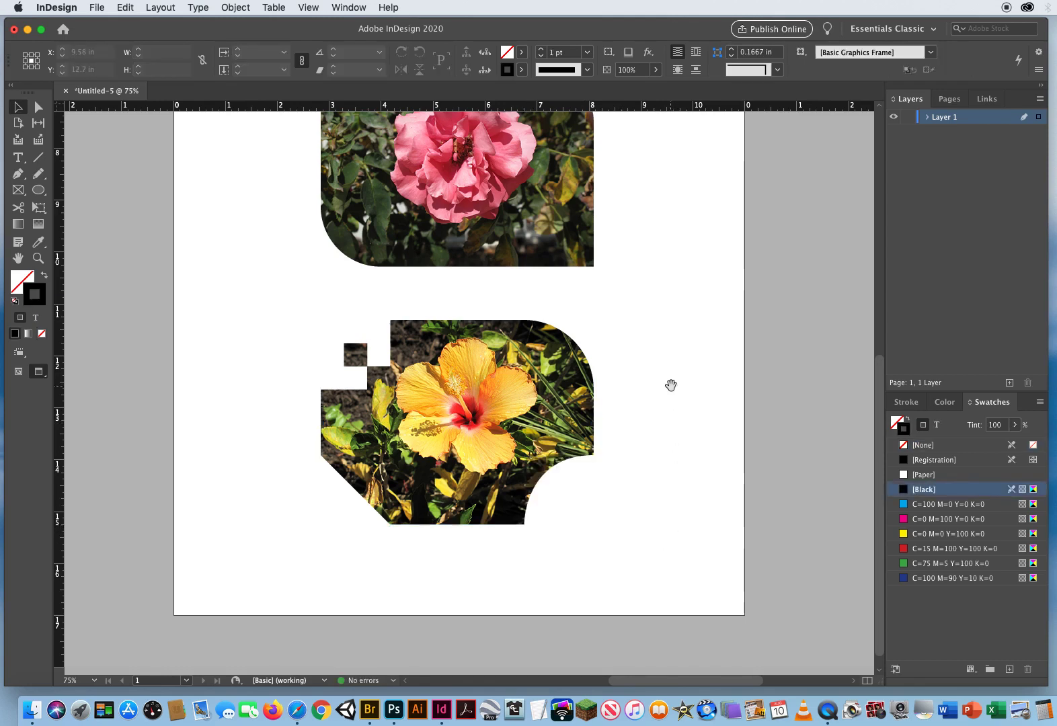
- Select the lantana image and cycle its live corners through each corner shape style
left_click_drag(670, 385, 672, 474)
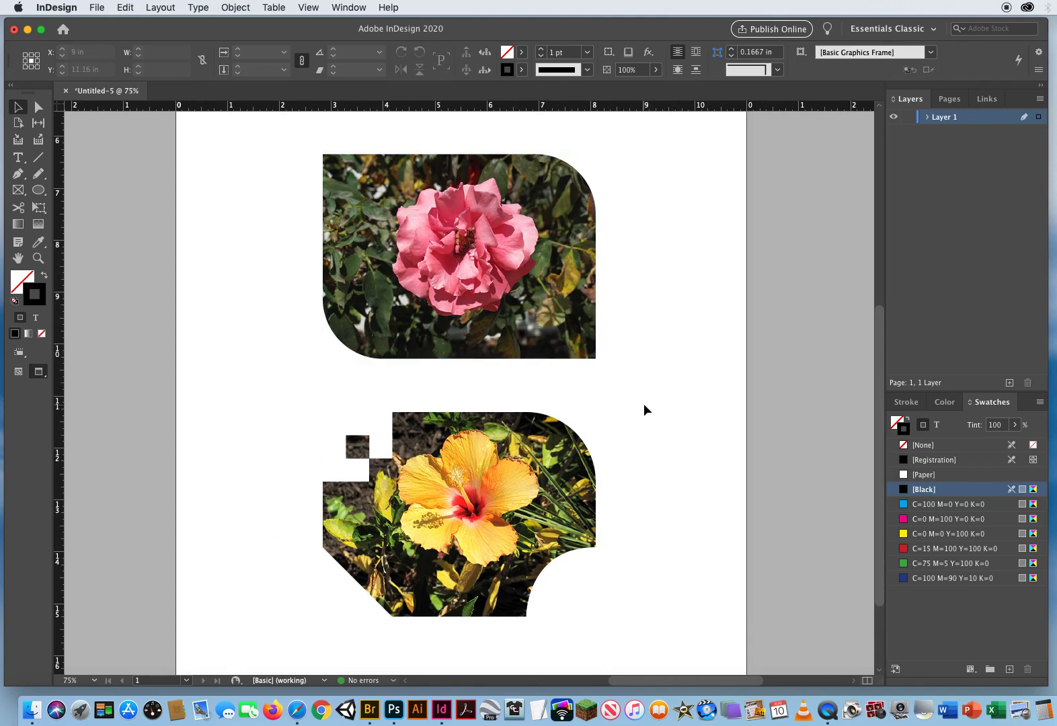
left_click_drag(645, 262, 636, 562)
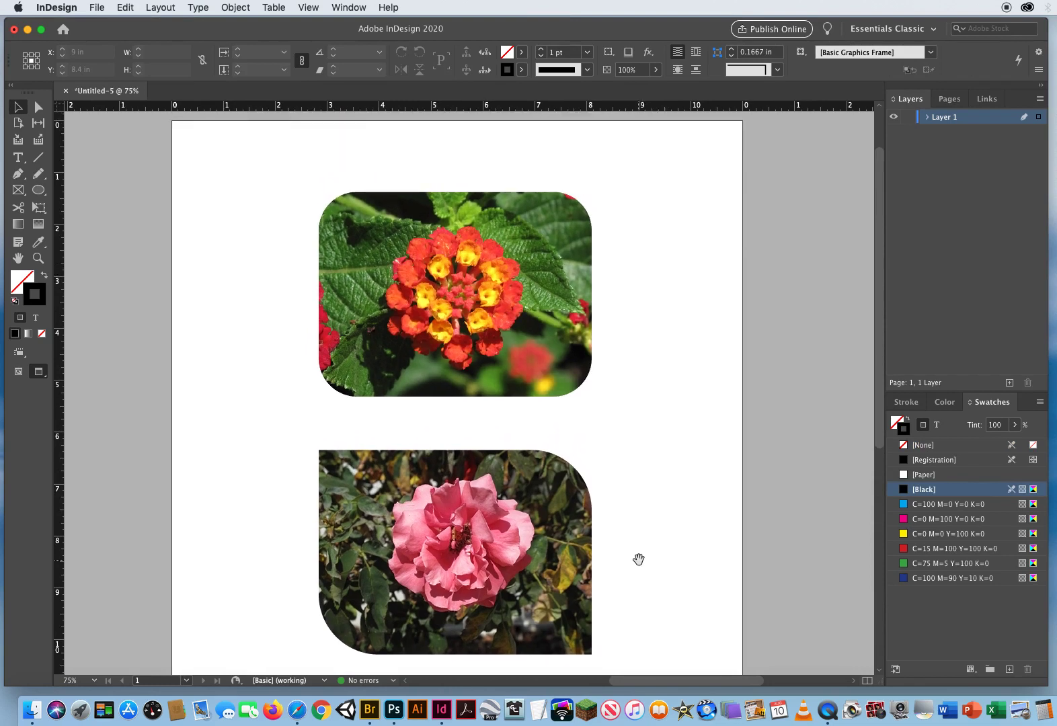
scroll(665, 422, "up", 3)
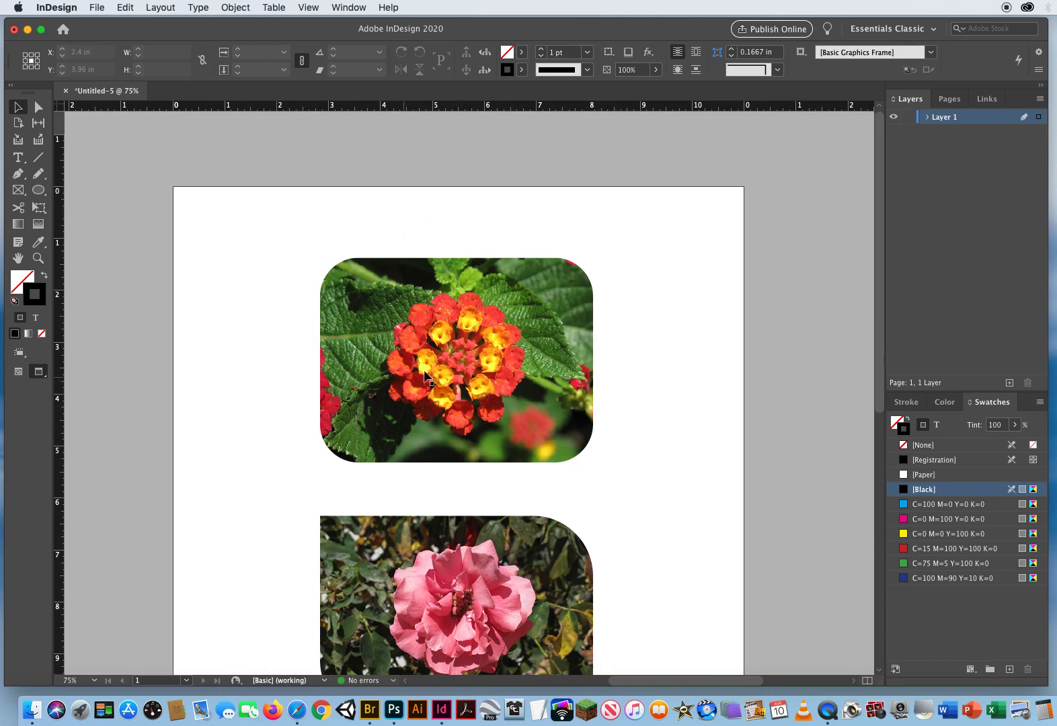
left_click(538, 300)
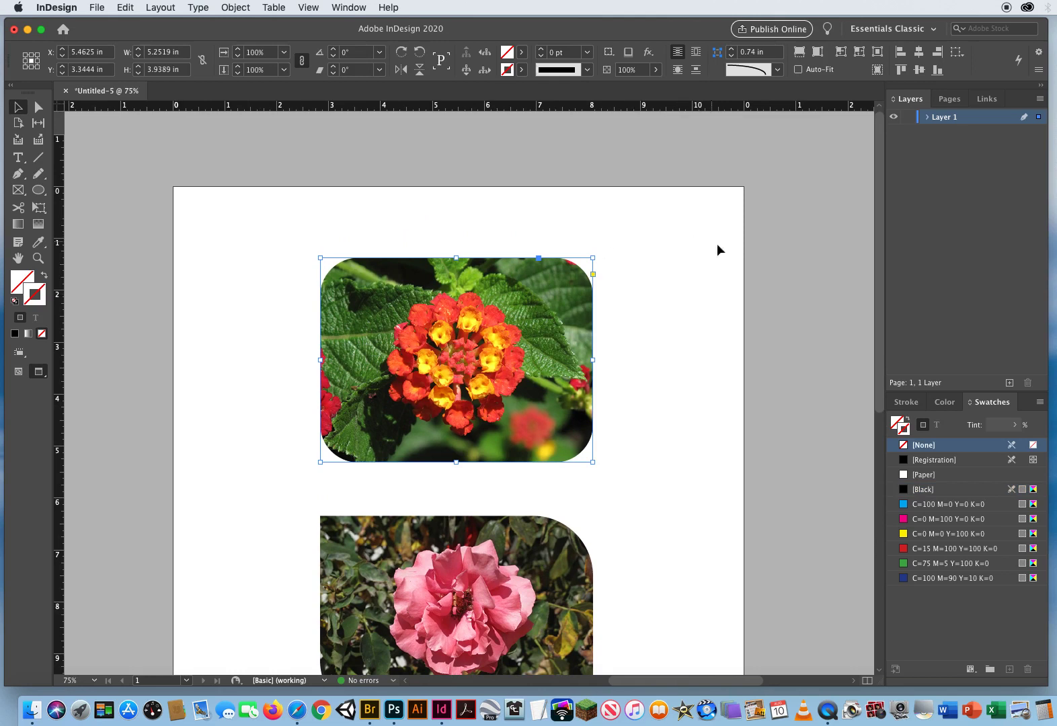
left_click(592, 275)
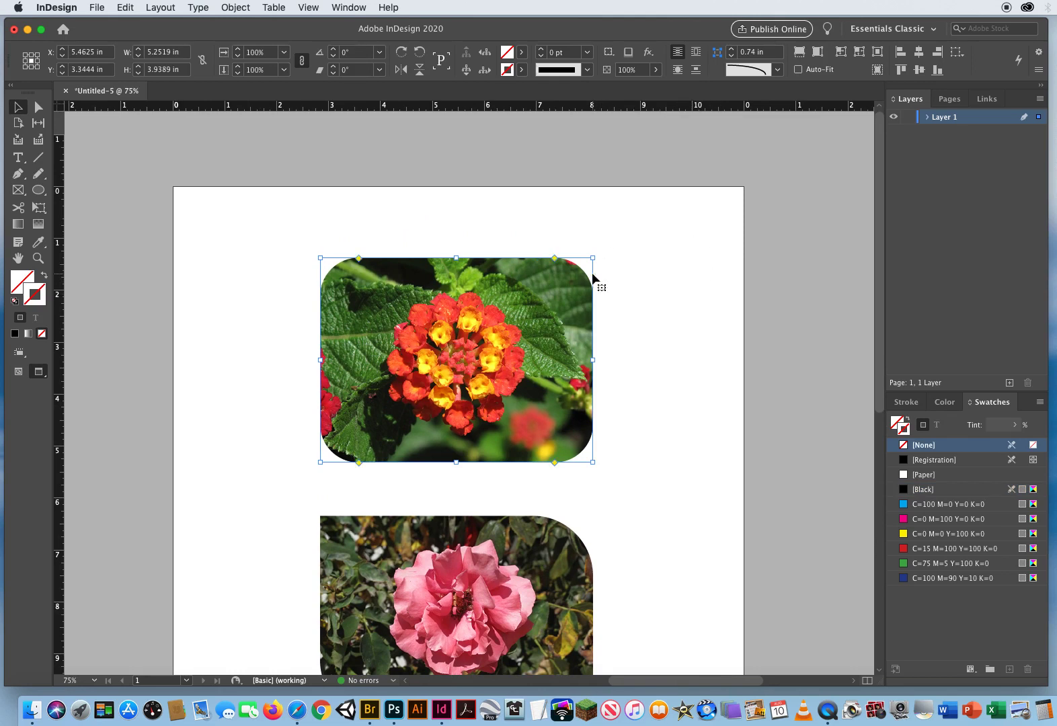
left_click(554, 258, "alt")
left_click(554, 259, "alt")
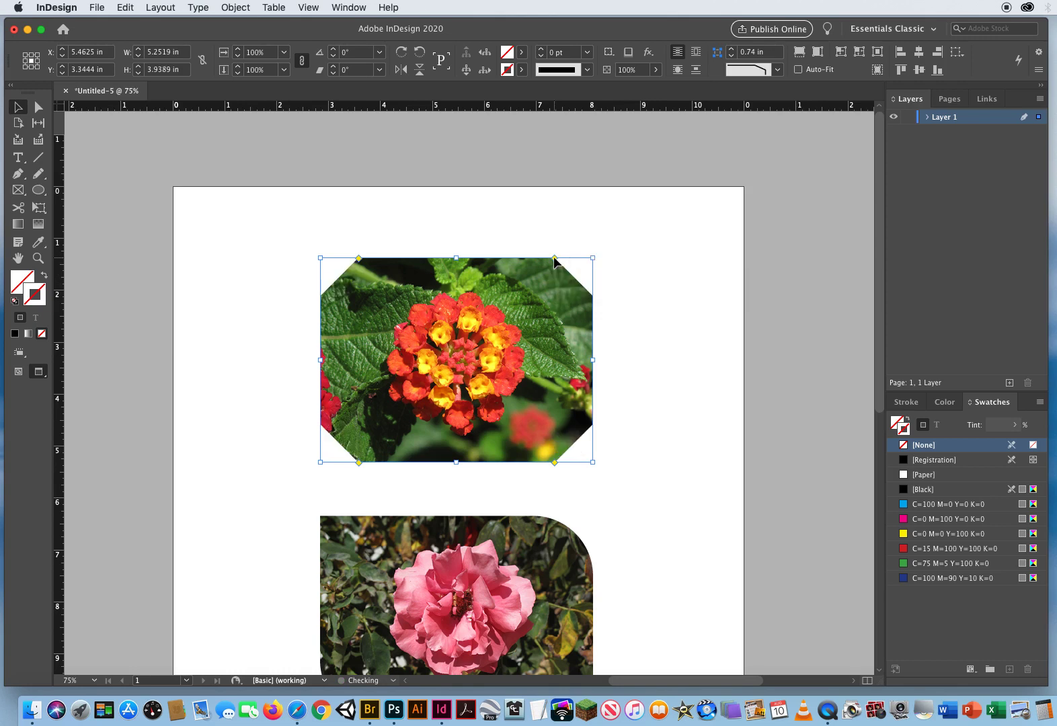
left_click(554, 258, "alt")
left_click(554, 258, "alt")
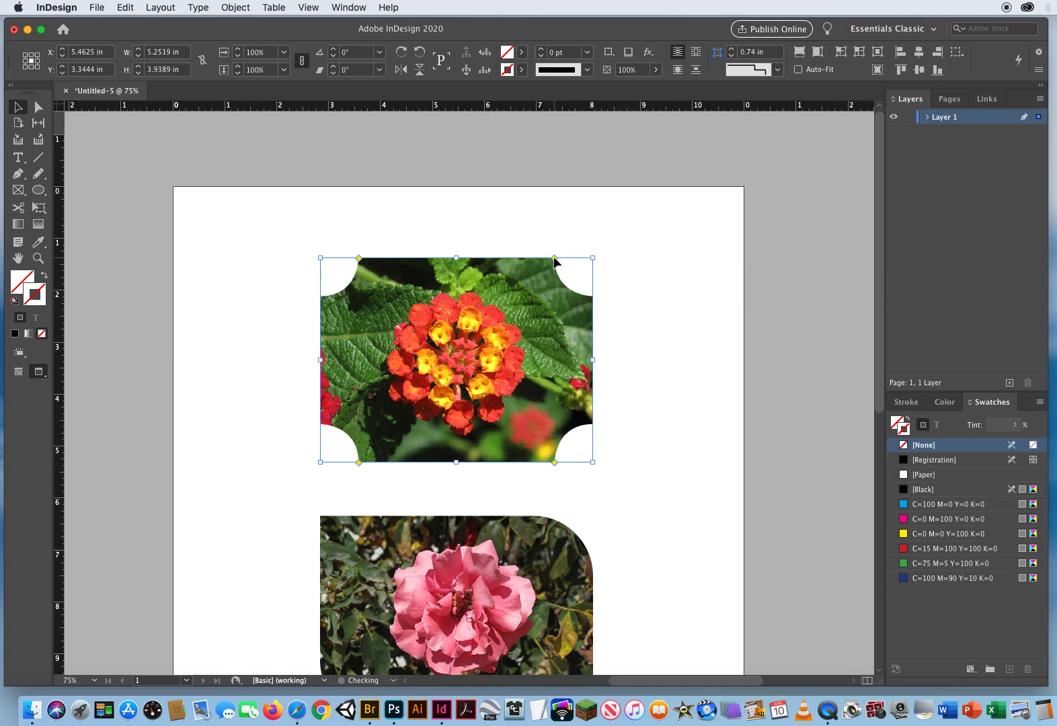
left_click(554, 258, "alt")
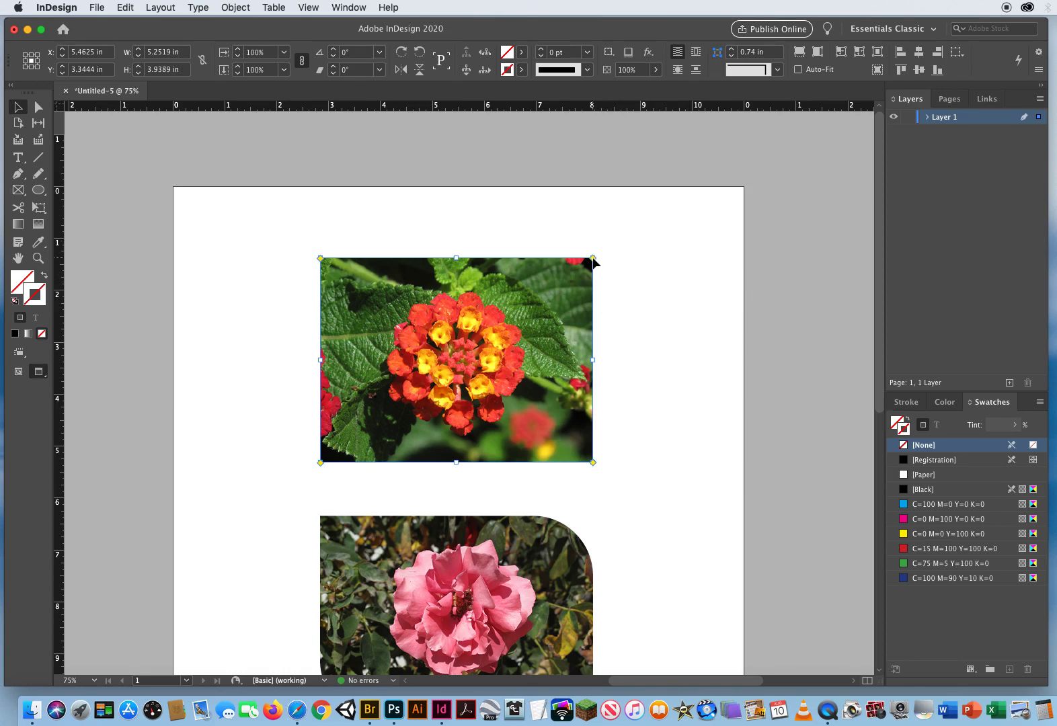
- Round the lantana image's corners to 1.26 in and make its top-left corner square again
left_click_drag(592, 258, 523, 258)
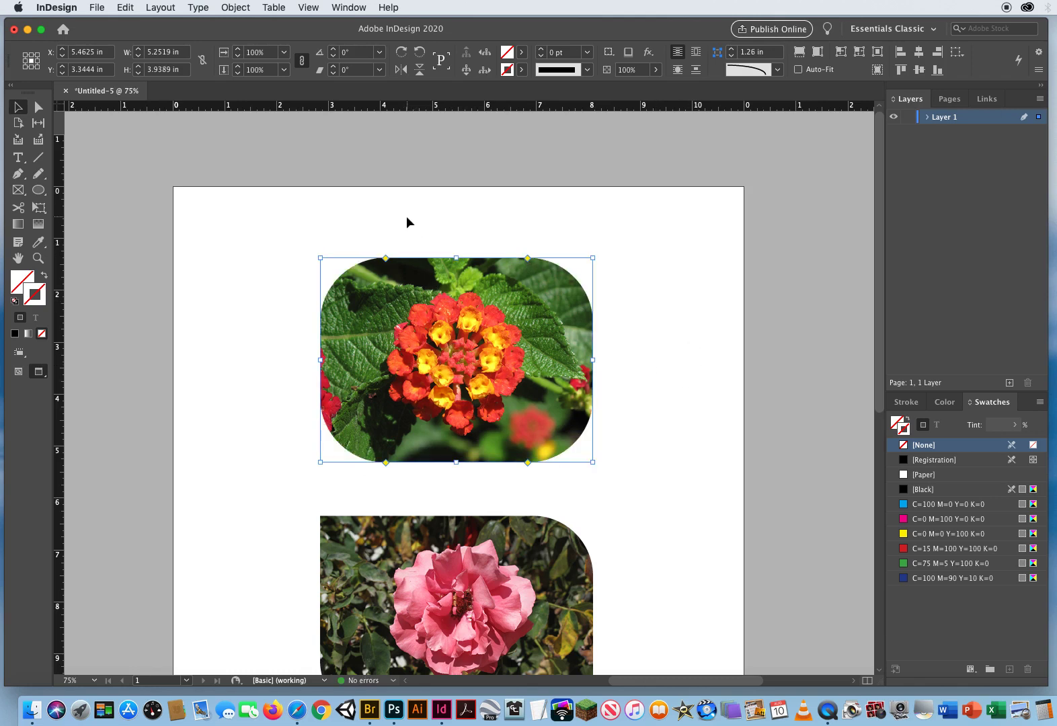
left_click_drag(385, 258, 274, 260)
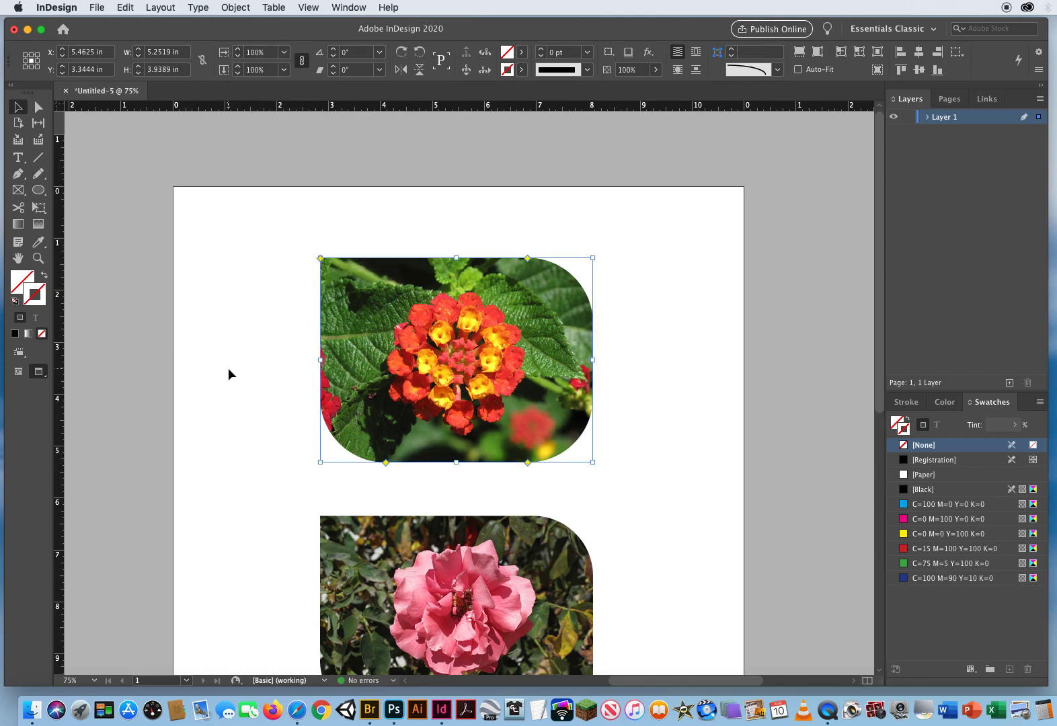
- Change the lantana image's rounded corners to the Inverse Rounded shape
left_click_drag(386, 461, 384, 462)
left_click(385, 462, "alt")
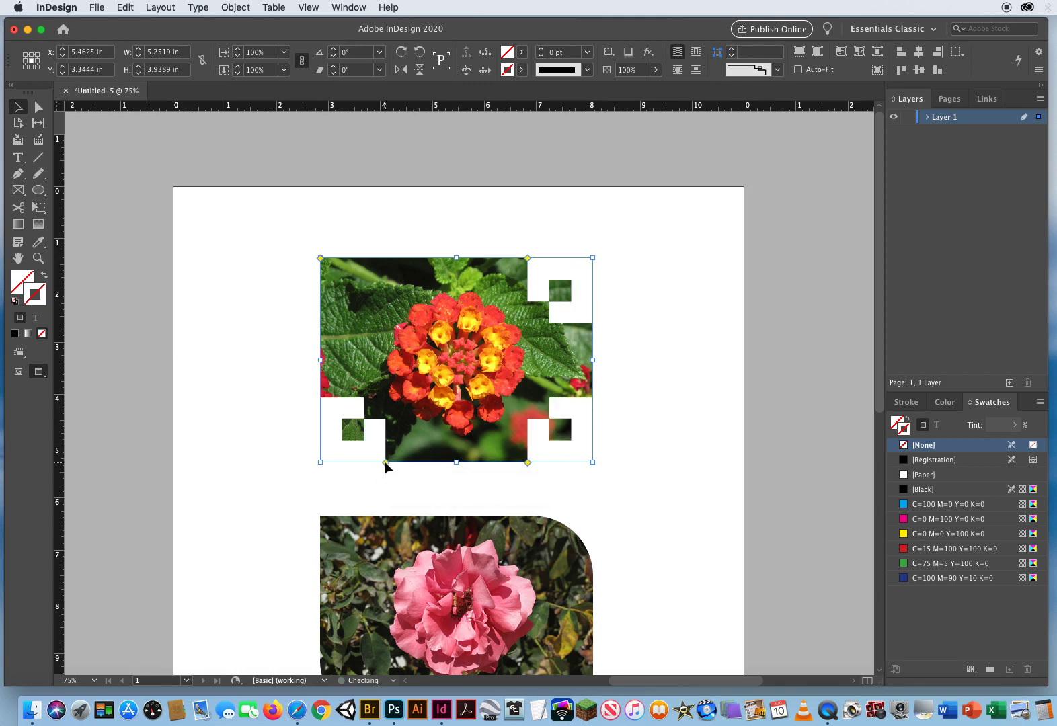
left_click(384, 462, "alt")
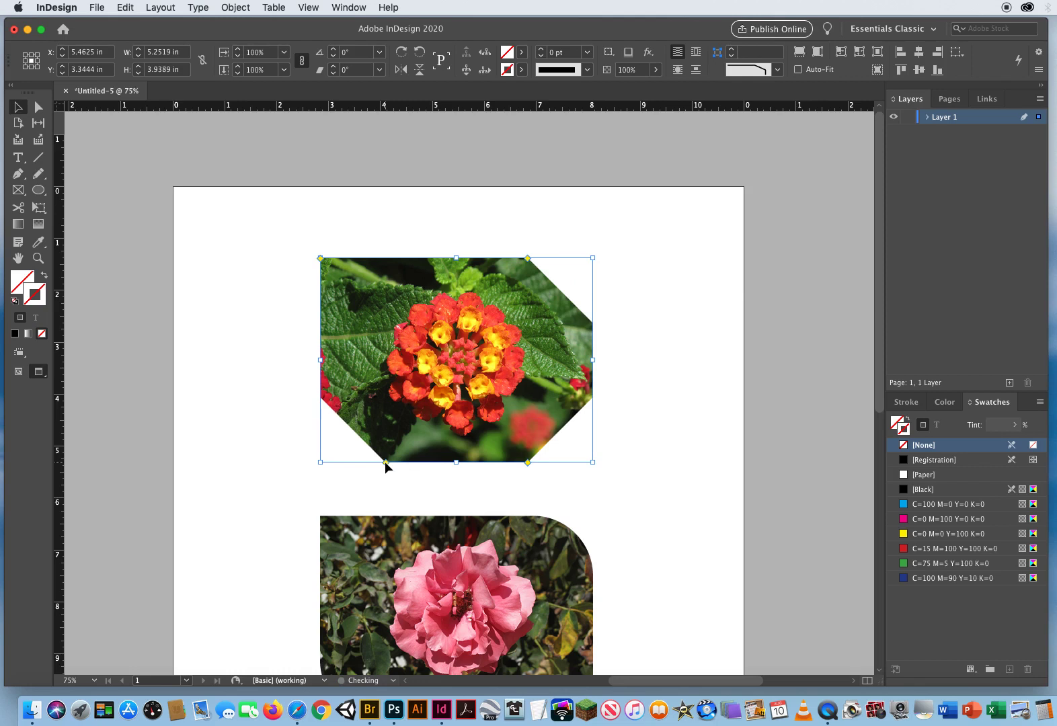
left_click(385, 462, "alt")
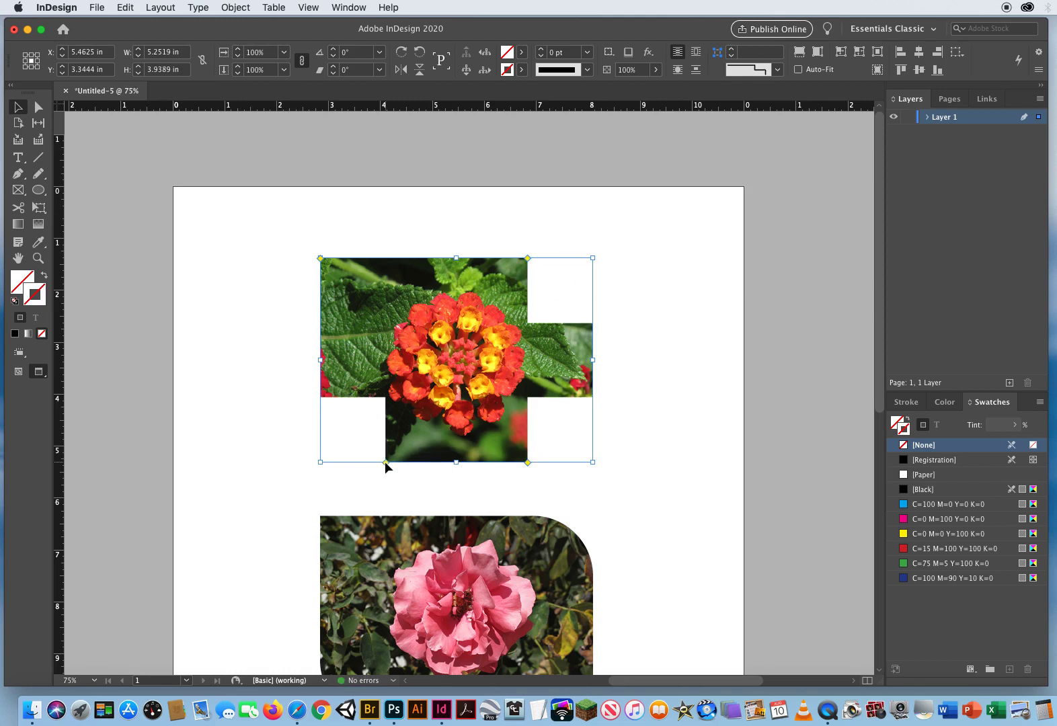
left_click(385, 461, "alt")
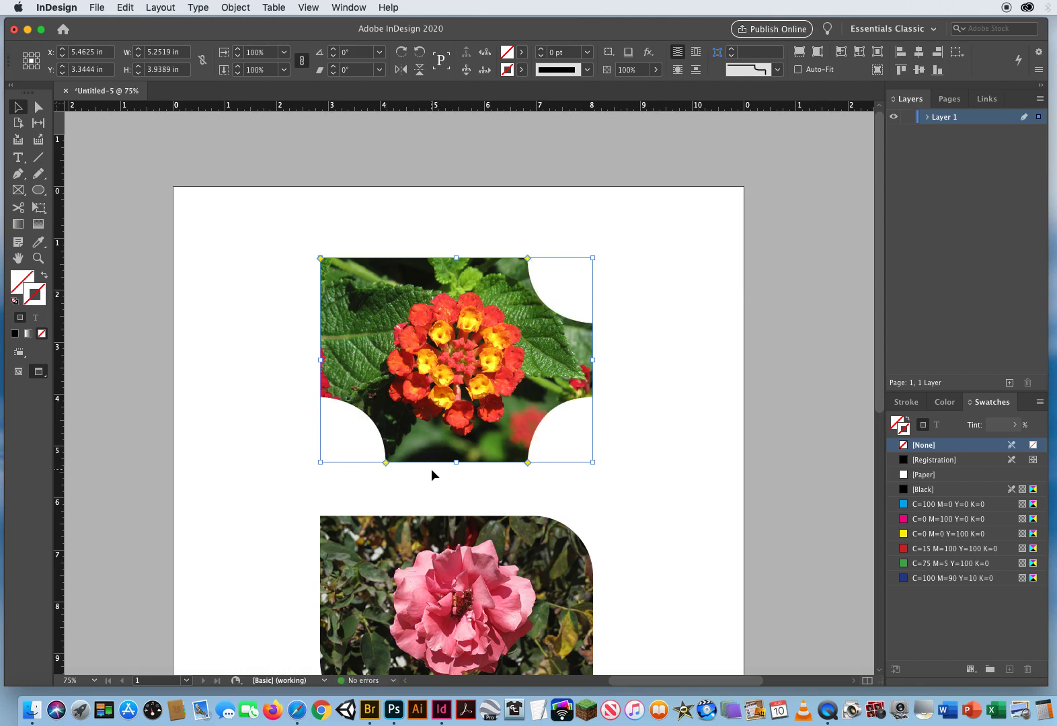
- Set the lantana image's bottom-right corner to the Bevel shape by cycling its corner styles
left_click(527, 462, "alt+shift")
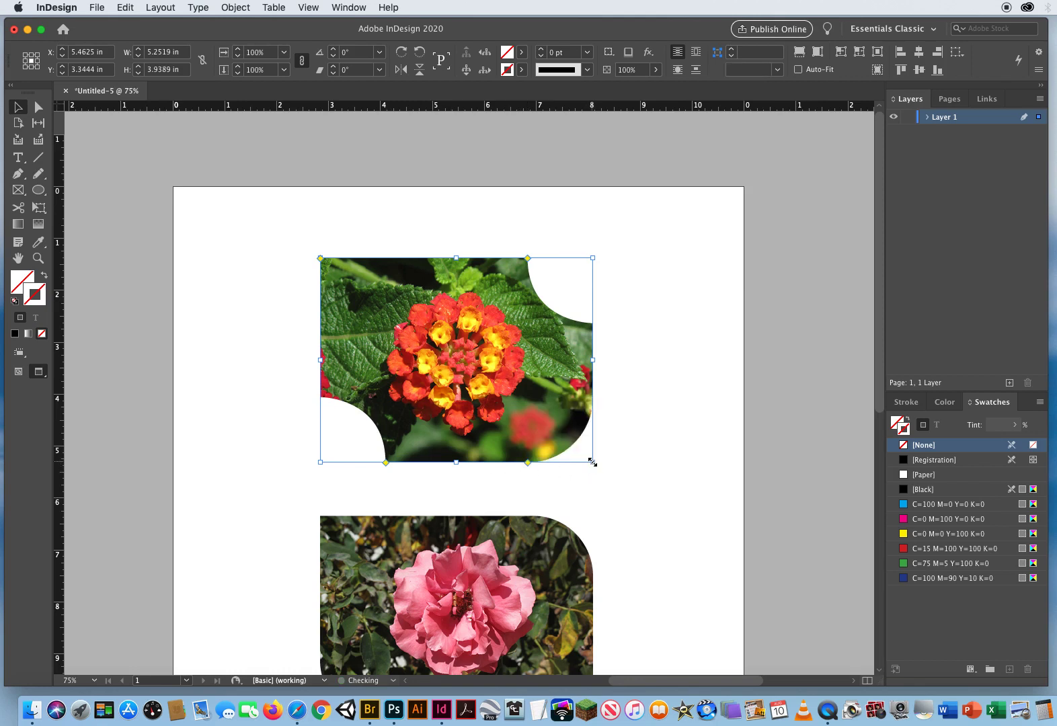
left_click(527, 462, "alt+shift")
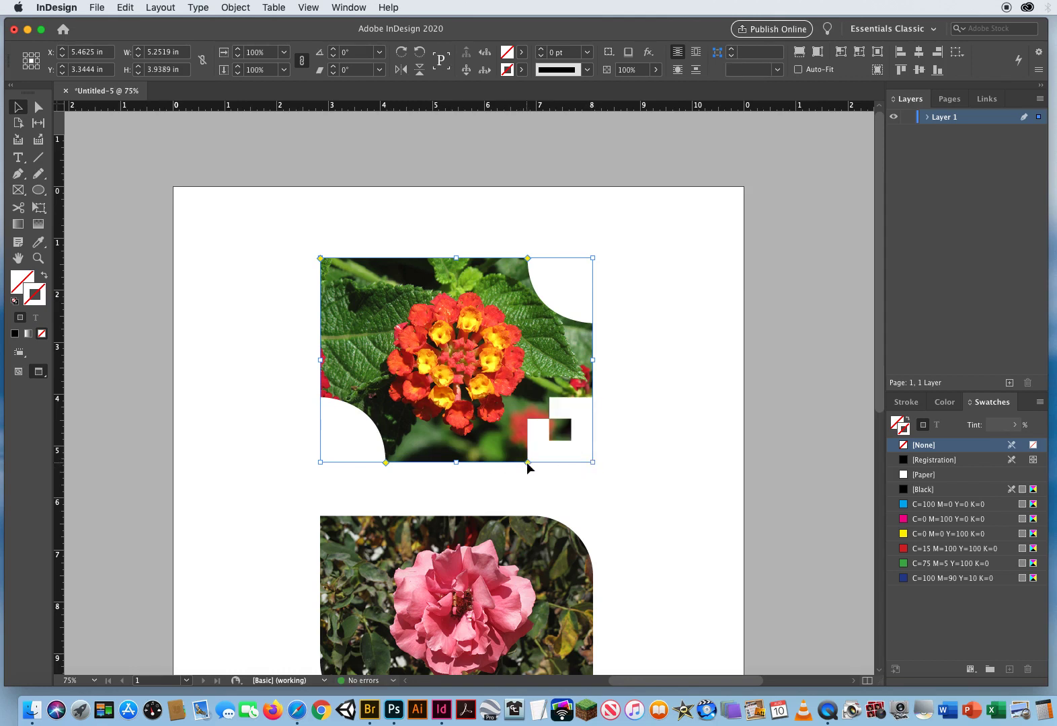
left_click(527, 463, "alt+shift")
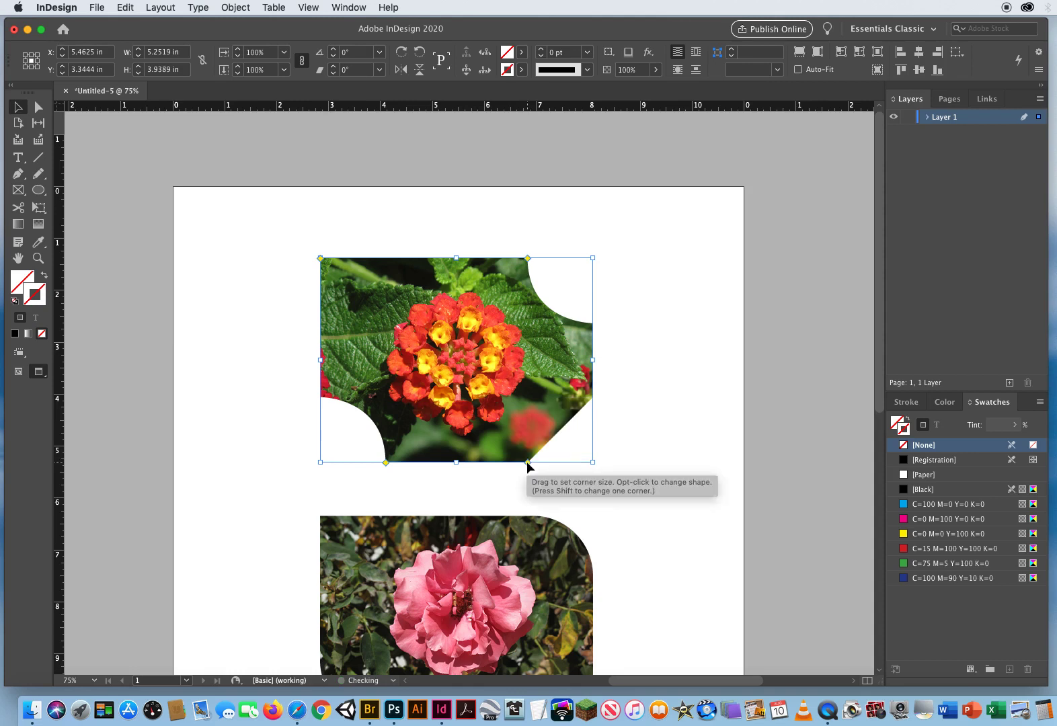
left_click(667, 382)
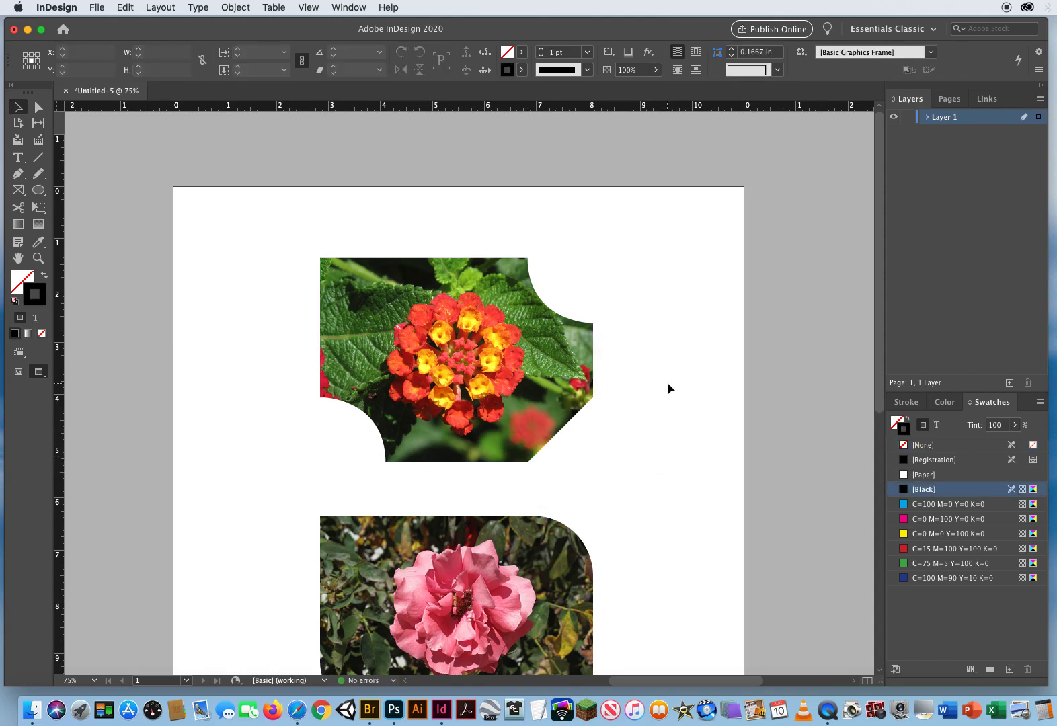
- Select the hibiscus image and cycle all its live corners through the corner shapes back to square
scroll(514, 498, "down", 5)
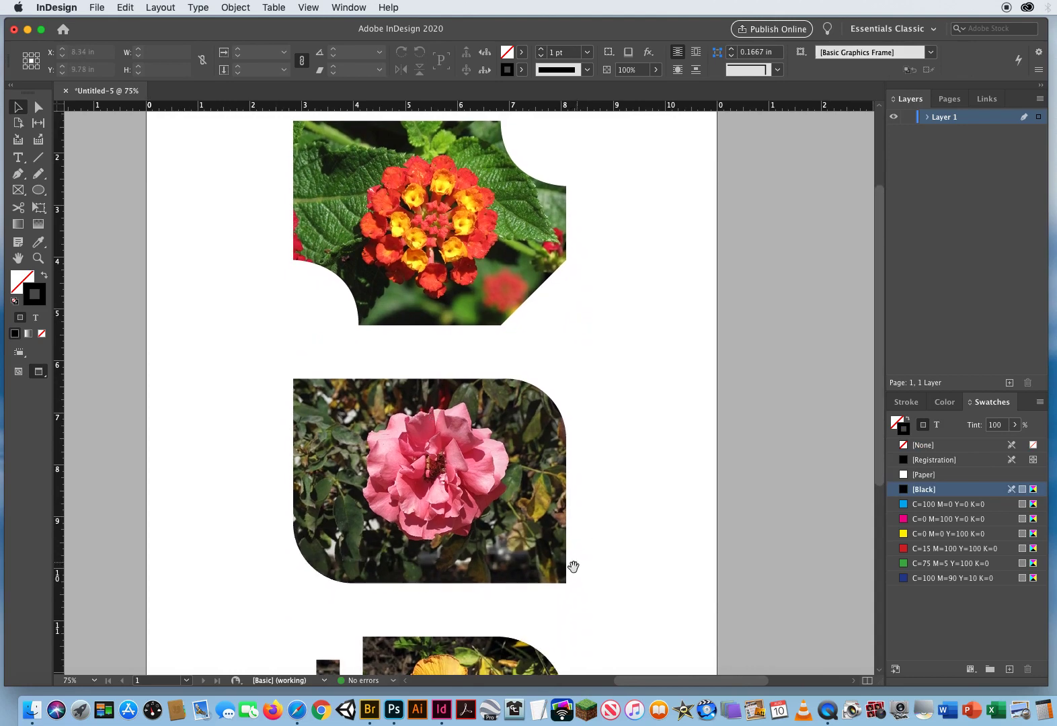
left_click_drag(573, 567, 608, 290)
left_click(476, 436)
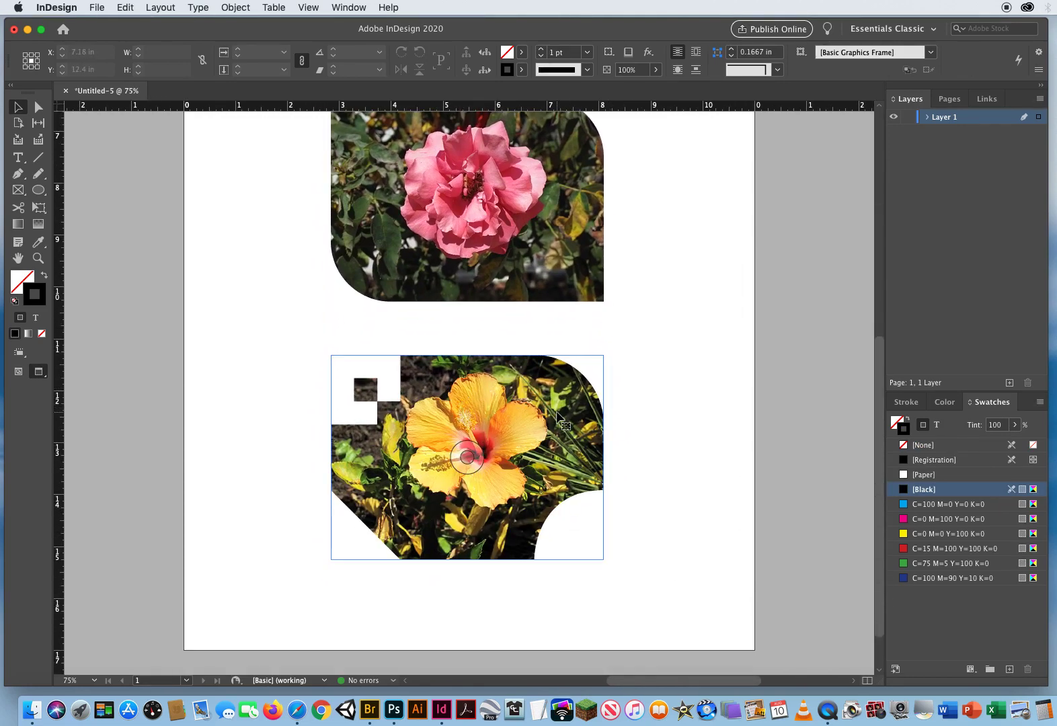
left_click(592, 423)
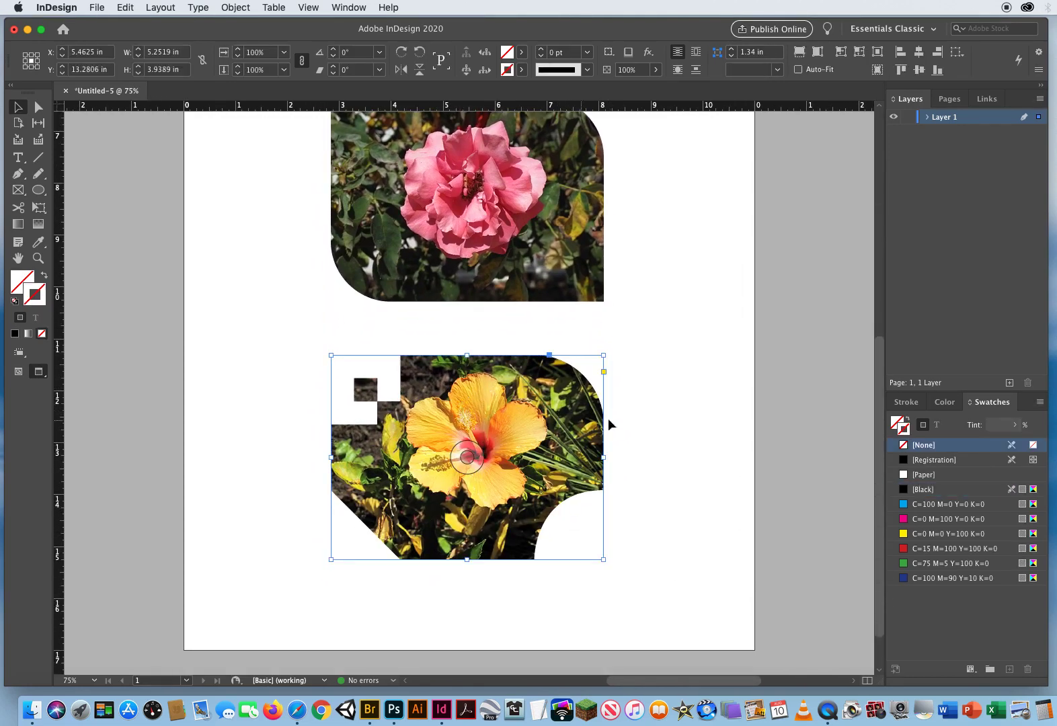
left_click(604, 372)
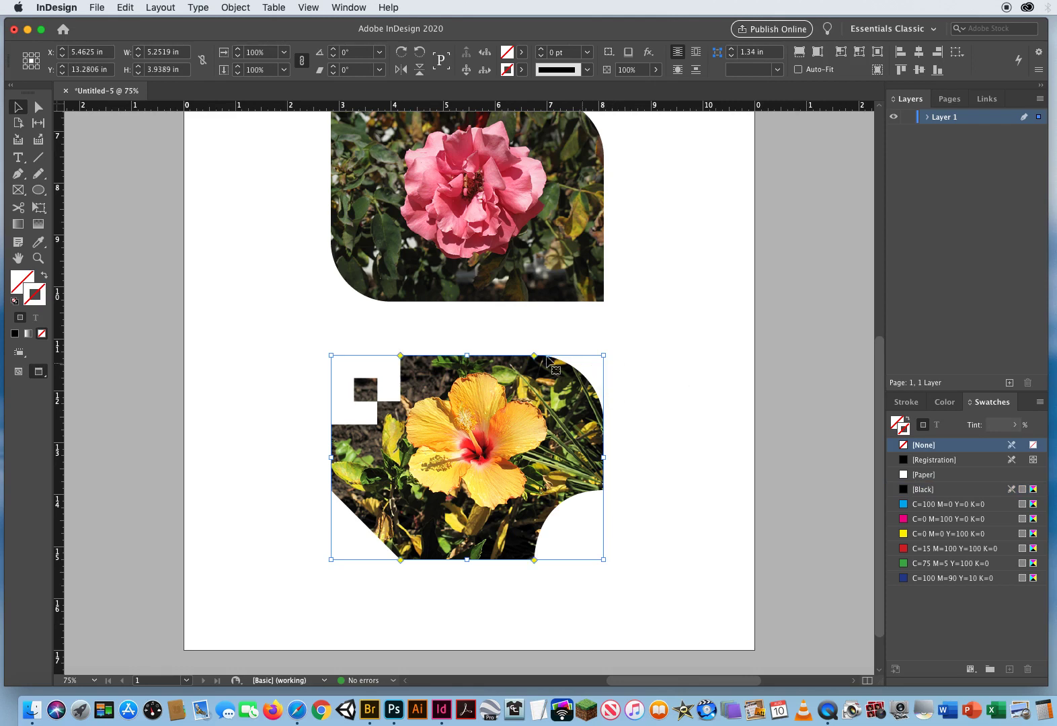
left_click(534, 356, "alt+shift")
left_click(534, 357, "alt+shift")
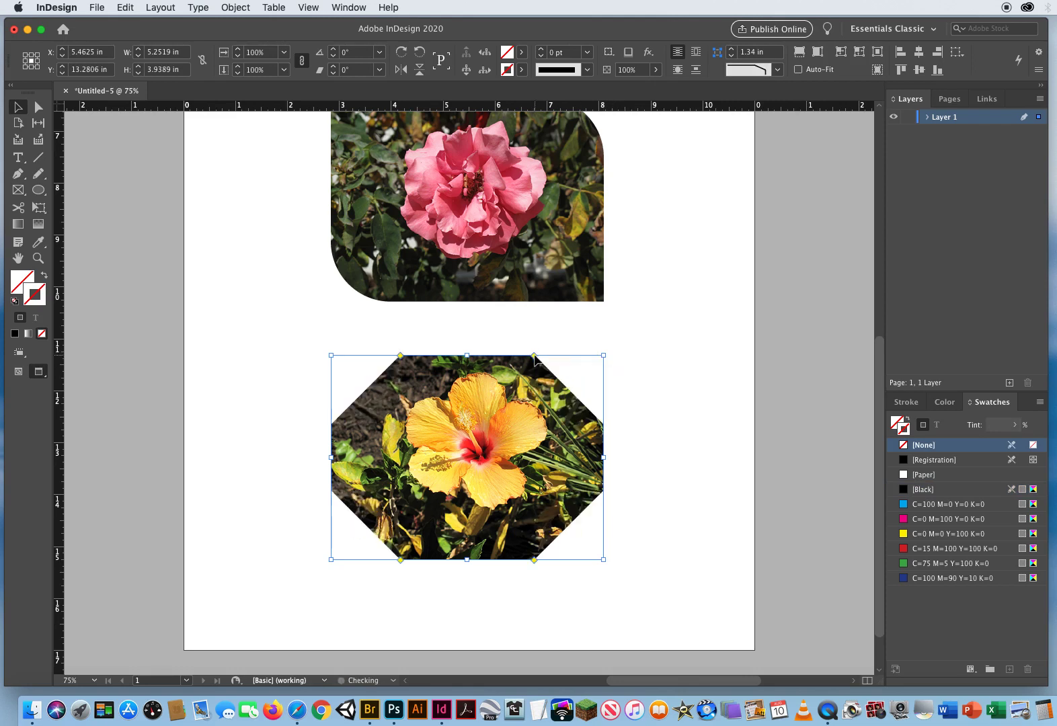
left_click(534, 357, "alt+shift")
left_click(535, 357, "alt+shift")
left_click(536, 357, "alt+shift")
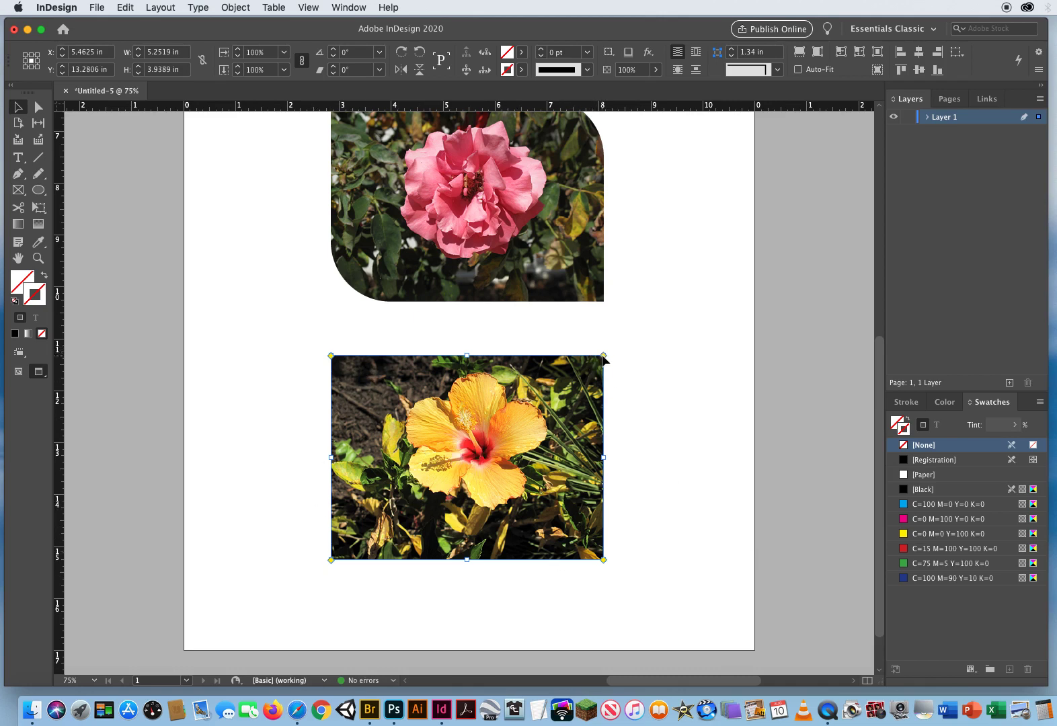
- Round the hibiscus image's top corners to about 1.66 in and make its bottom corners square
left_click_drag(604, 359, 515, 361)
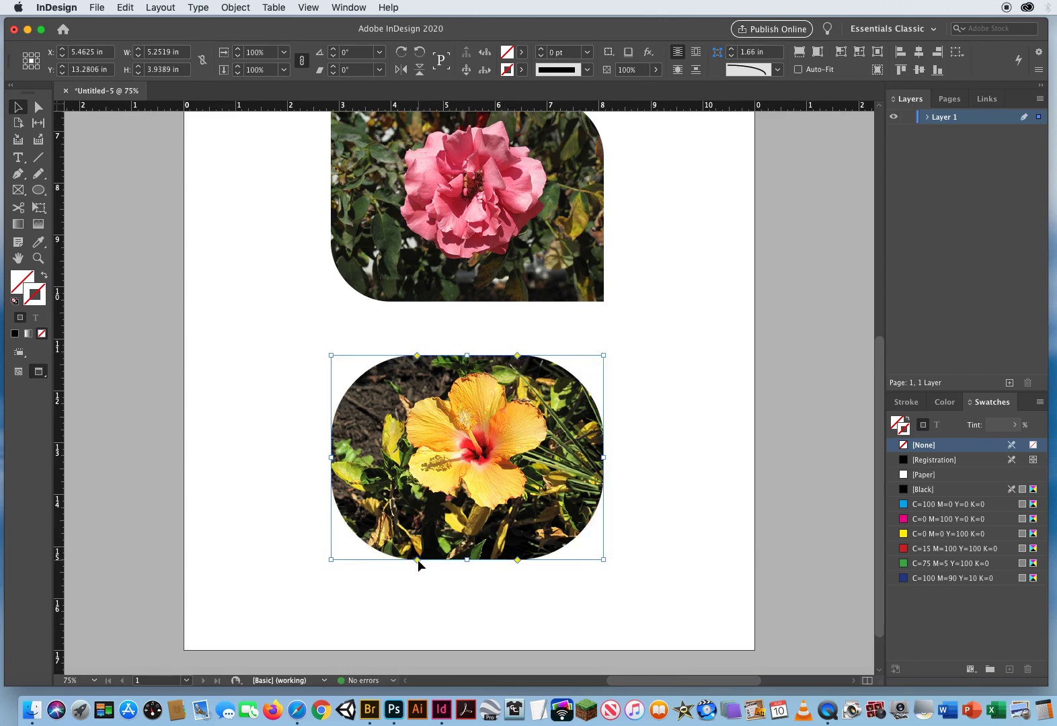
left_click_drag(417, 558, 267, 565)
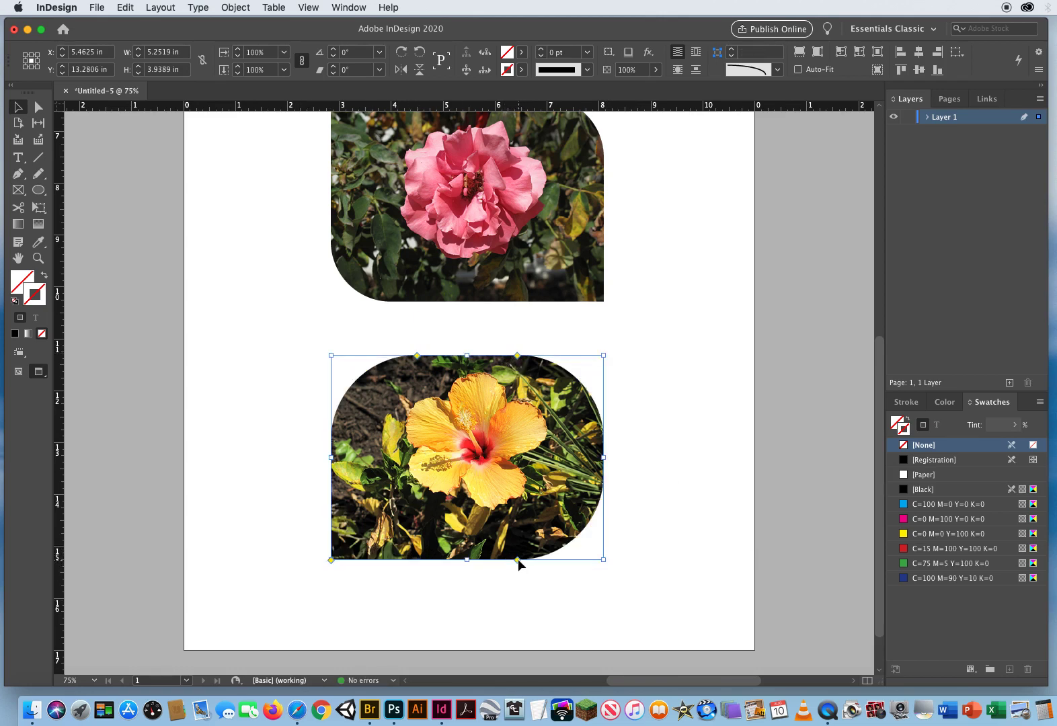
left_click_drag(518, 560, 663, 565)
left_click(718, 478)
- Duplicate the hibiscus image, offsetting the copy down and to the right
key("d")
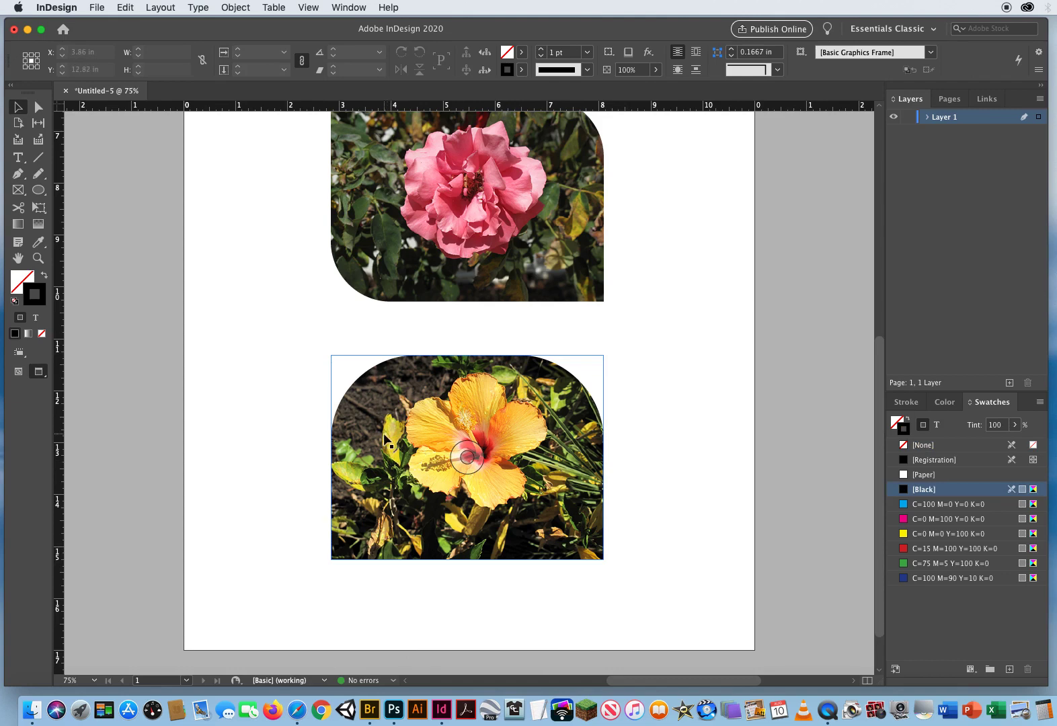
left_click_drag(388, 443, 456, 484)
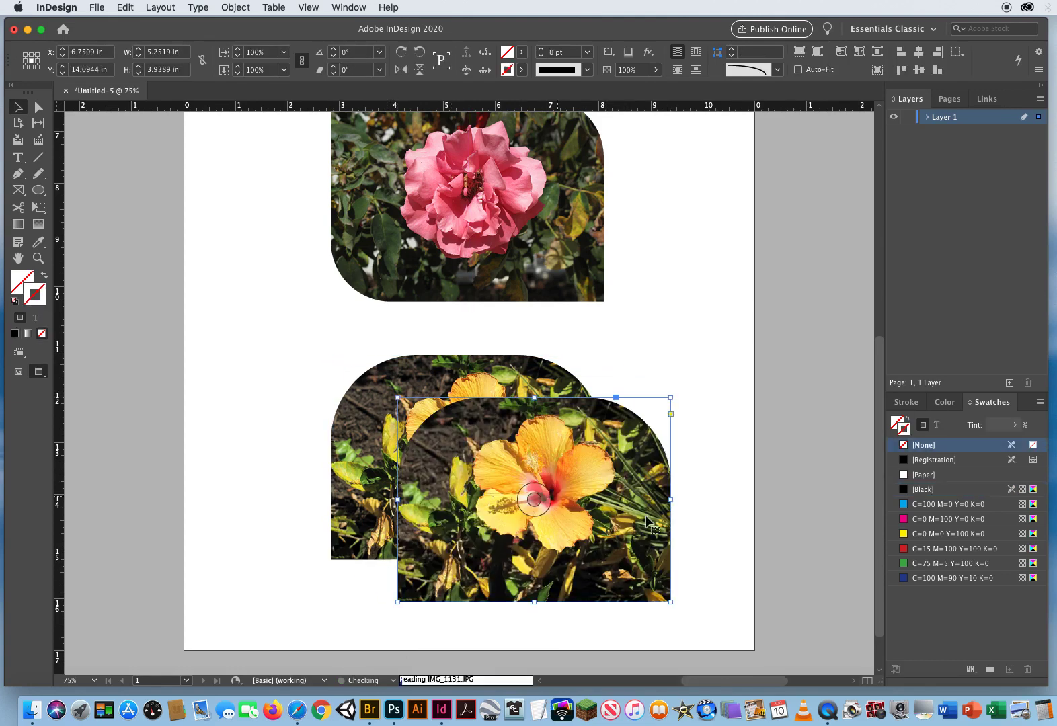
left_click(738, 368)
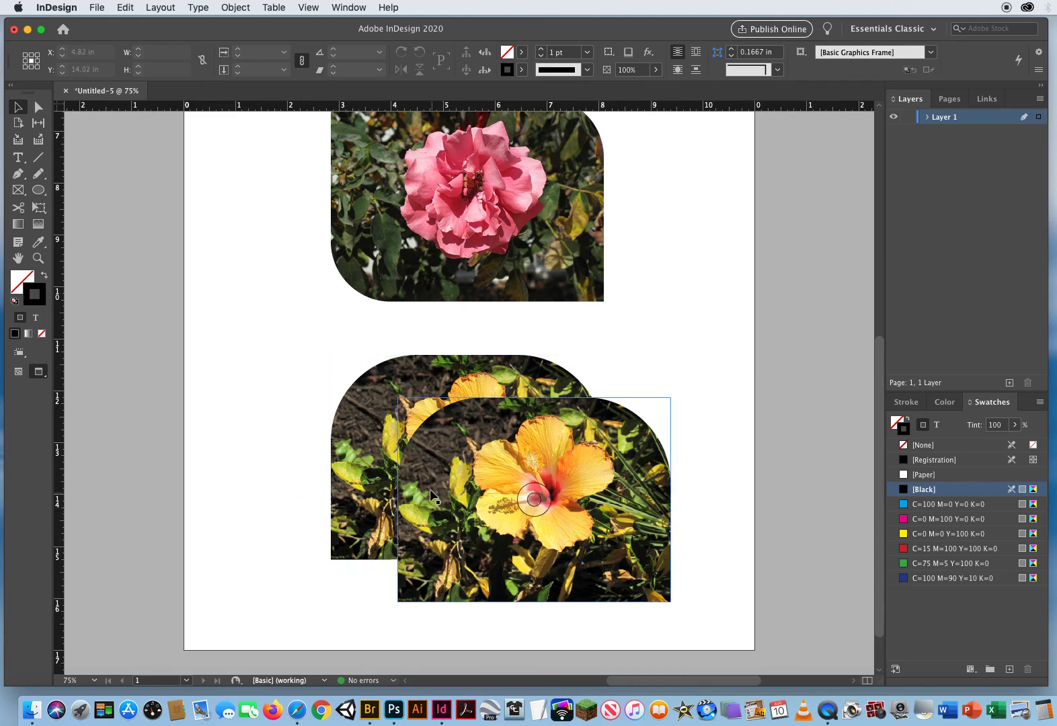
- Select both hibiscus frames and give them a Paper-coloured stroke
left_click_drag(675, 332, 498, 444)
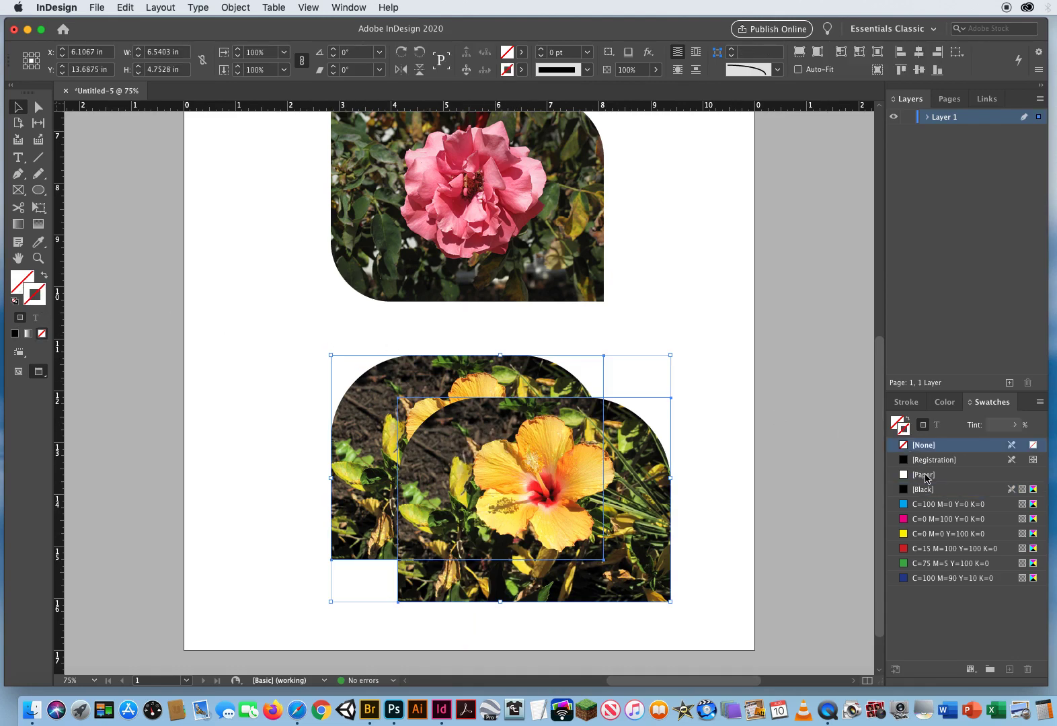
left_click(950, 478)
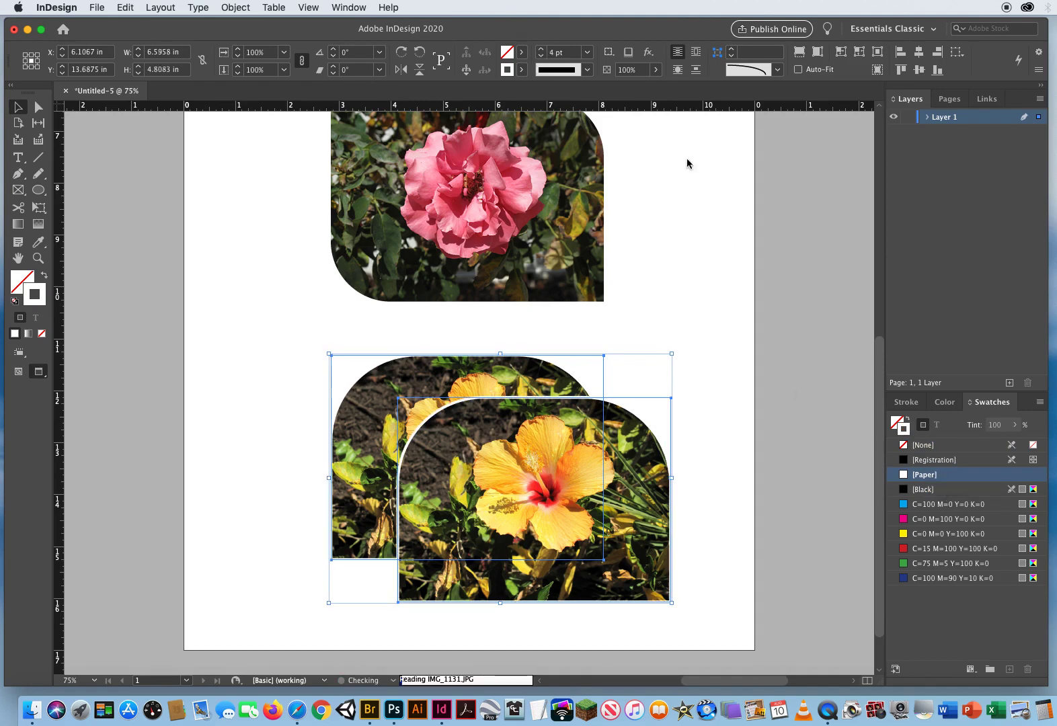
left_click(710, 464)
- Duplicate the front hibiscus copy again, offsetting it further down and to the right
left_click(513, 571)
left_click_drag(513, 570, 580, 607)
left_click(681, 344)
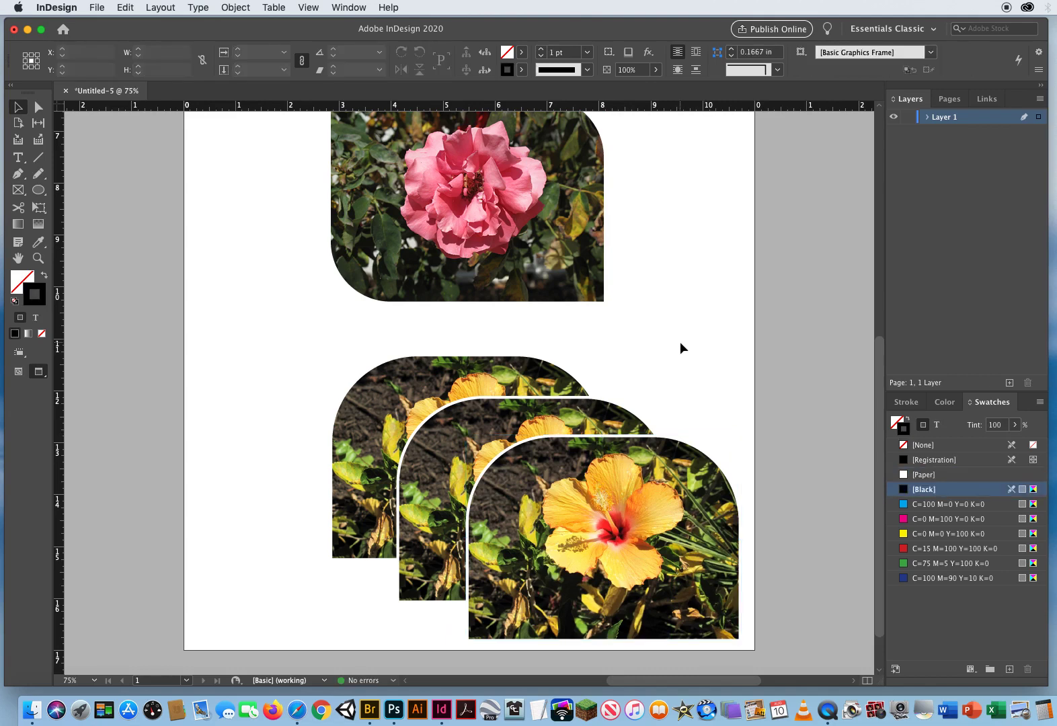
- Select all three hibiscus frames and delete them
left_click_drag(702, 361, 314, 511)
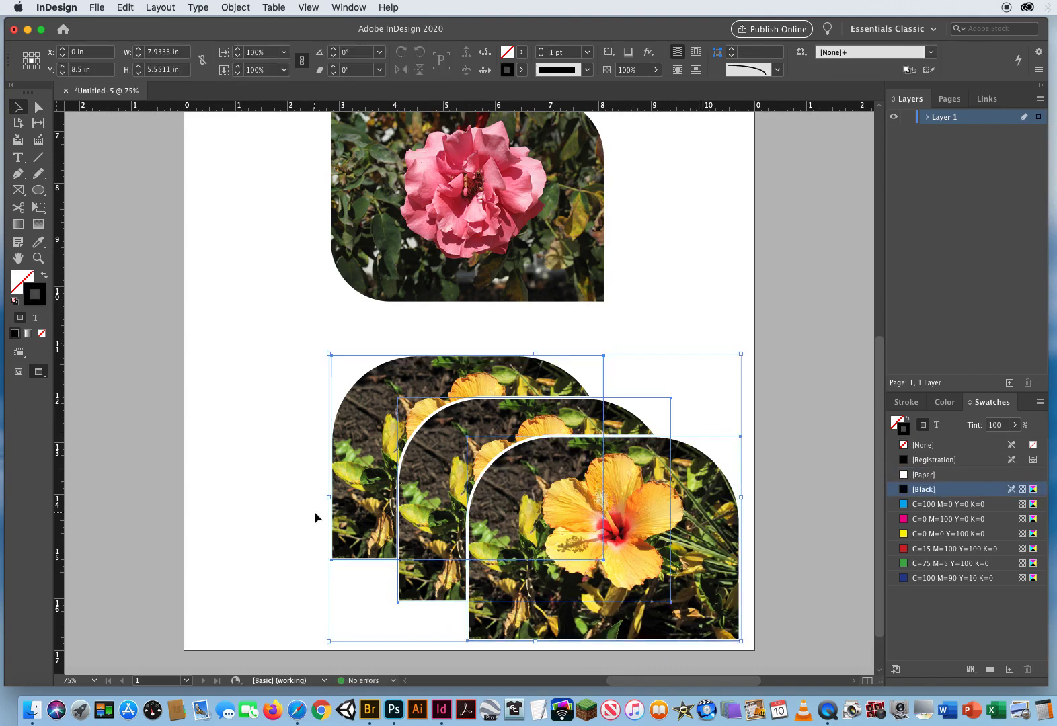
key("Delete")
- Close the document
left_click_drag(660, 222, 628, 474)
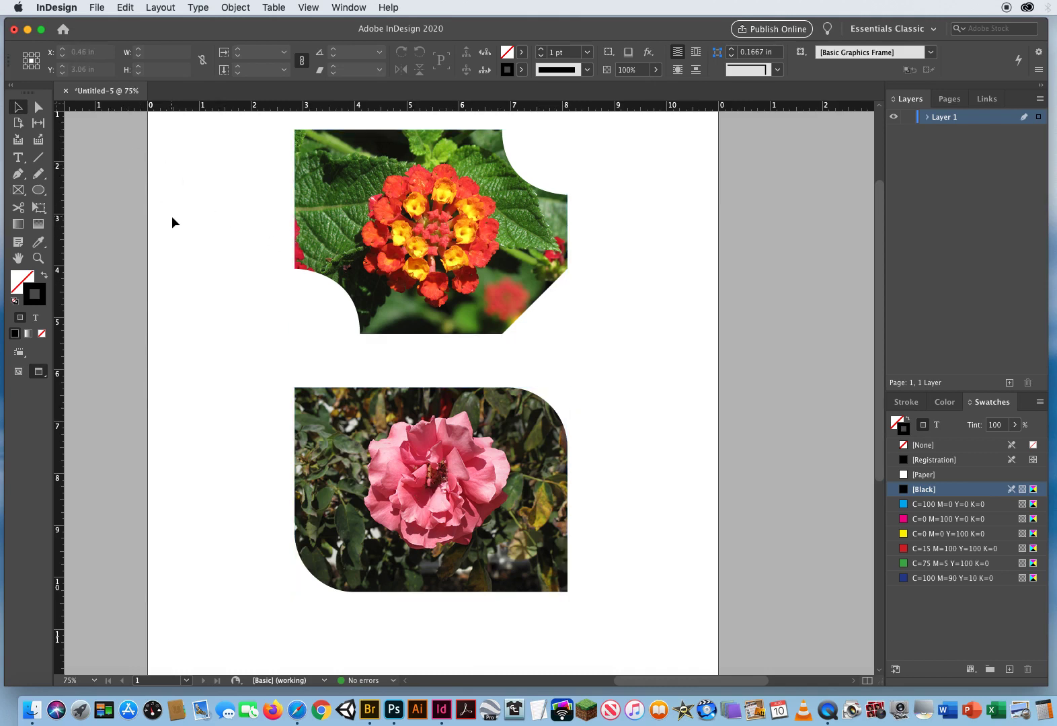
left_click(65, 90)
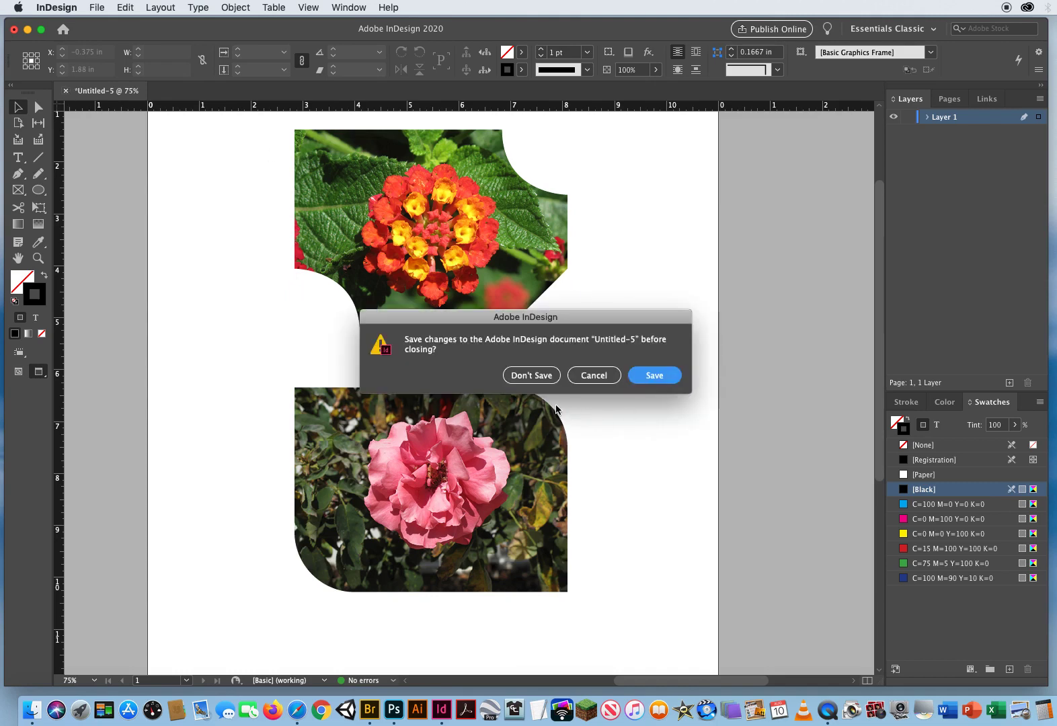